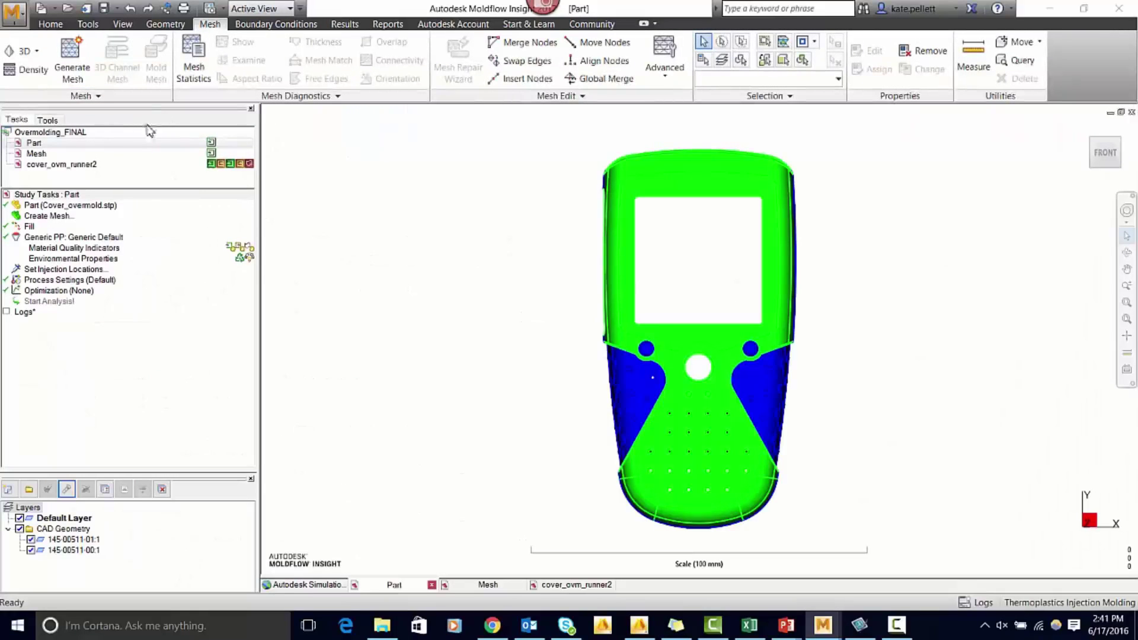
Set the global mesh edge length to 0.75 mm and preview the mesh nodes
double_click(37, 216)
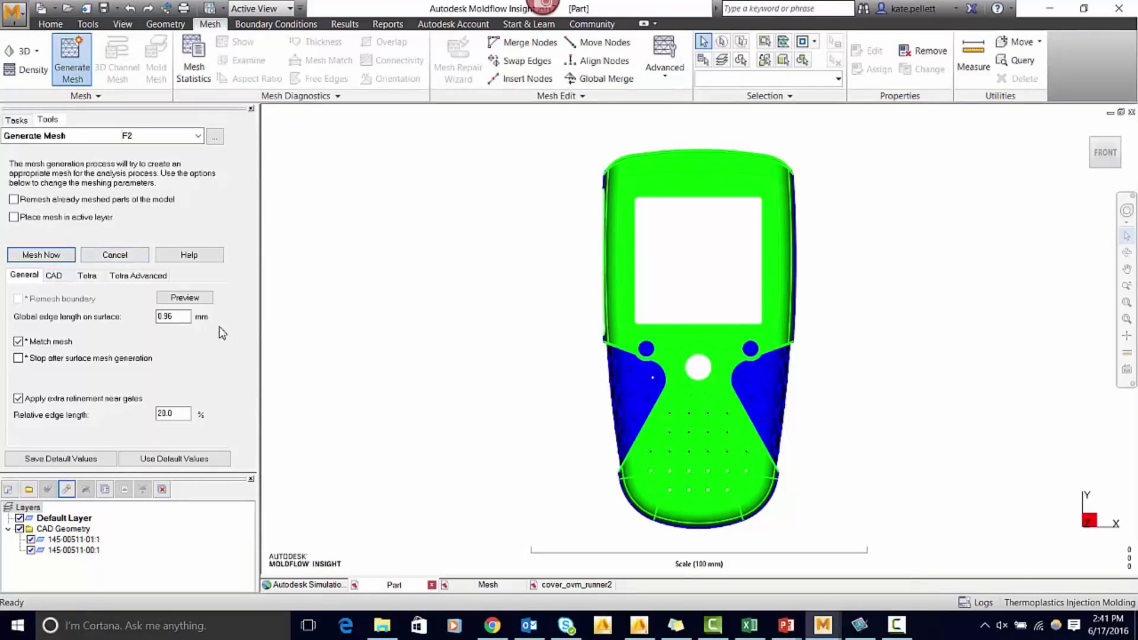
double_click(183, 316)
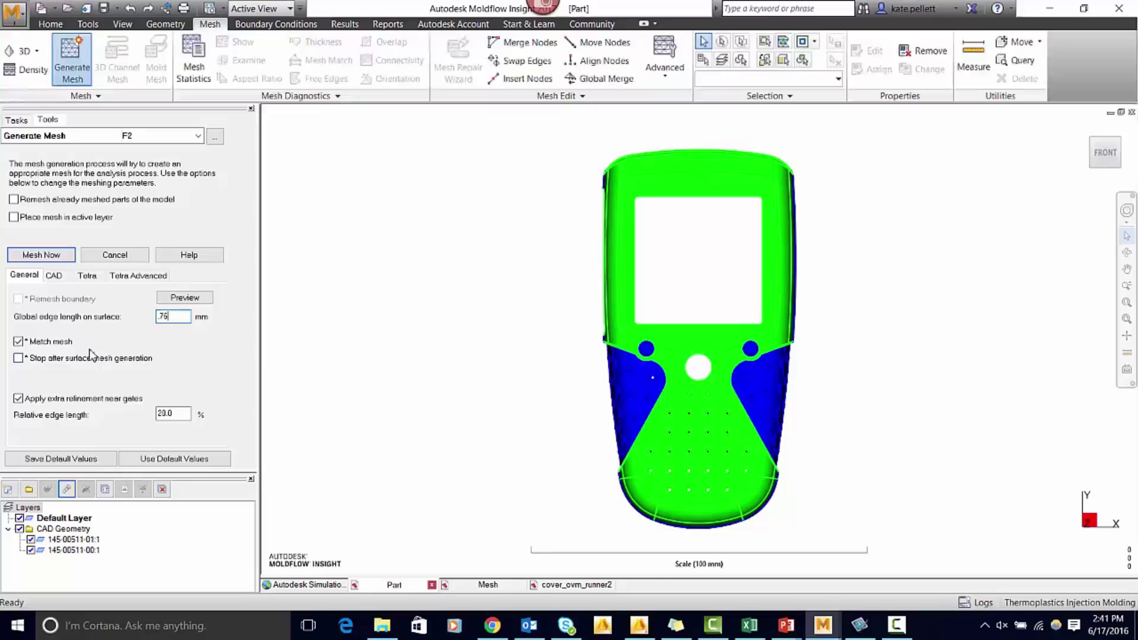
click(166, 298)
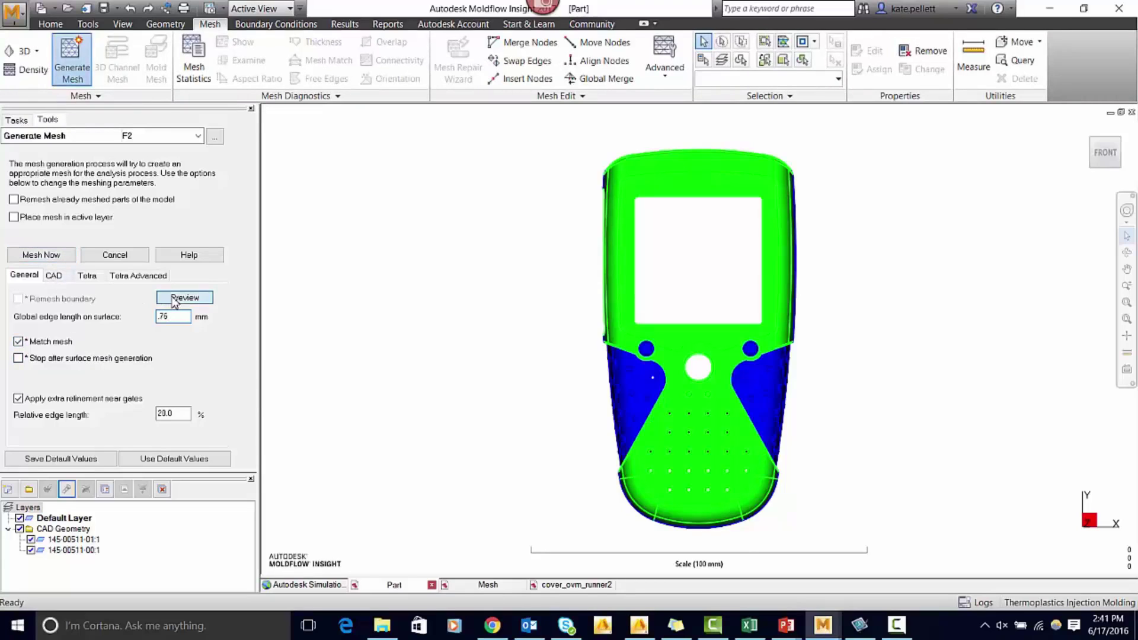
Enable a 45° chord-angle tolerance and precise-match contact faces, then generate the mesh
click(53, 275)
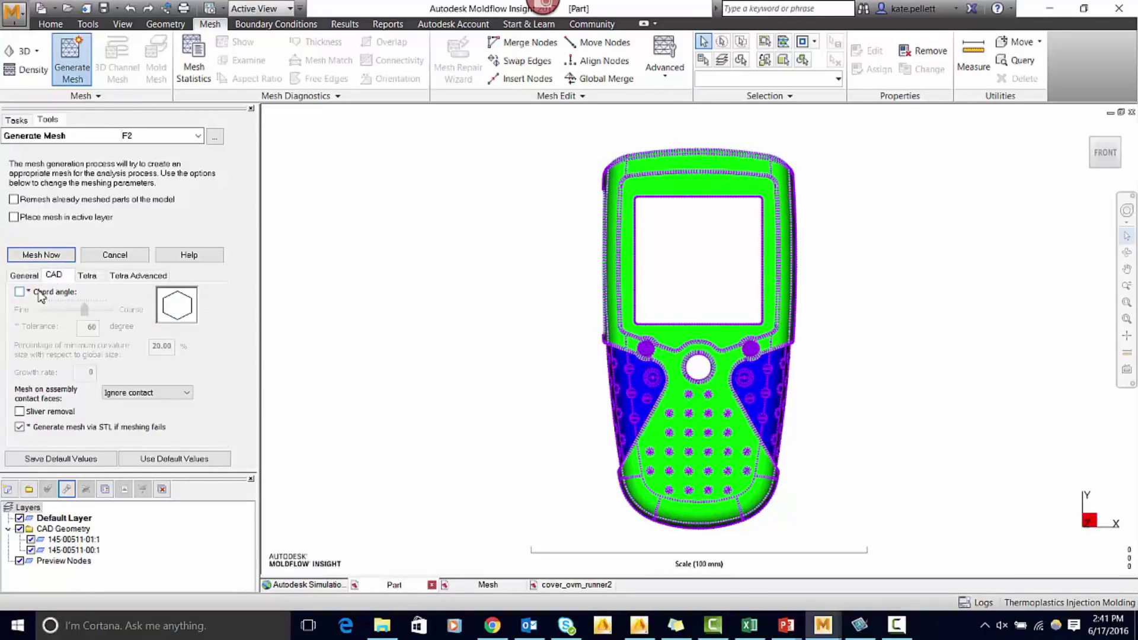
click(20, 291)
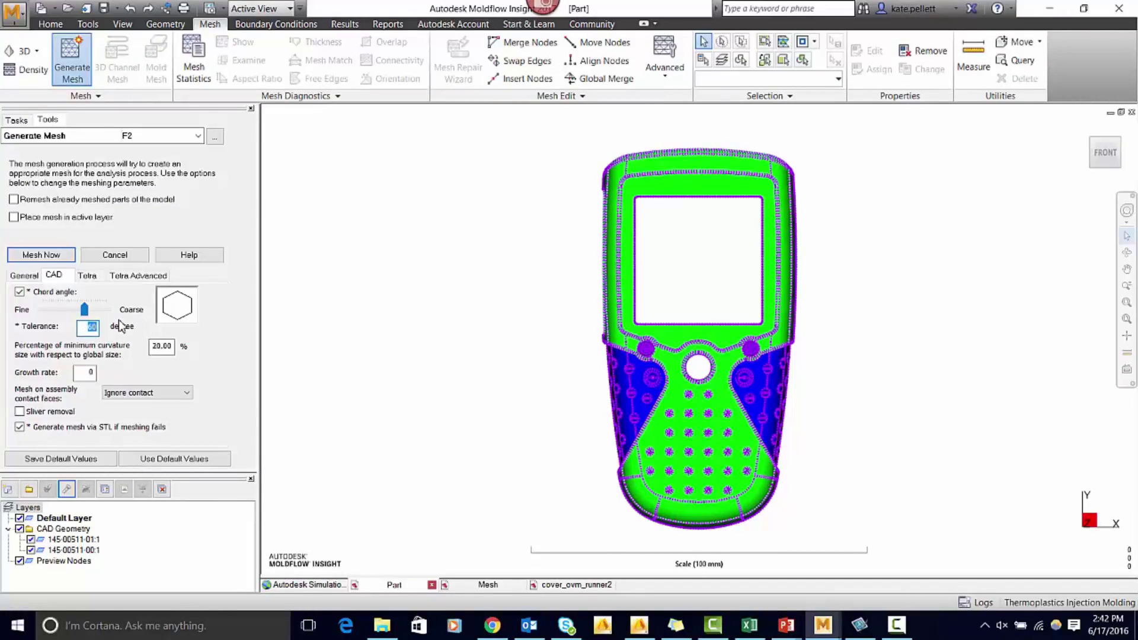
text(45)
click(142, 393)
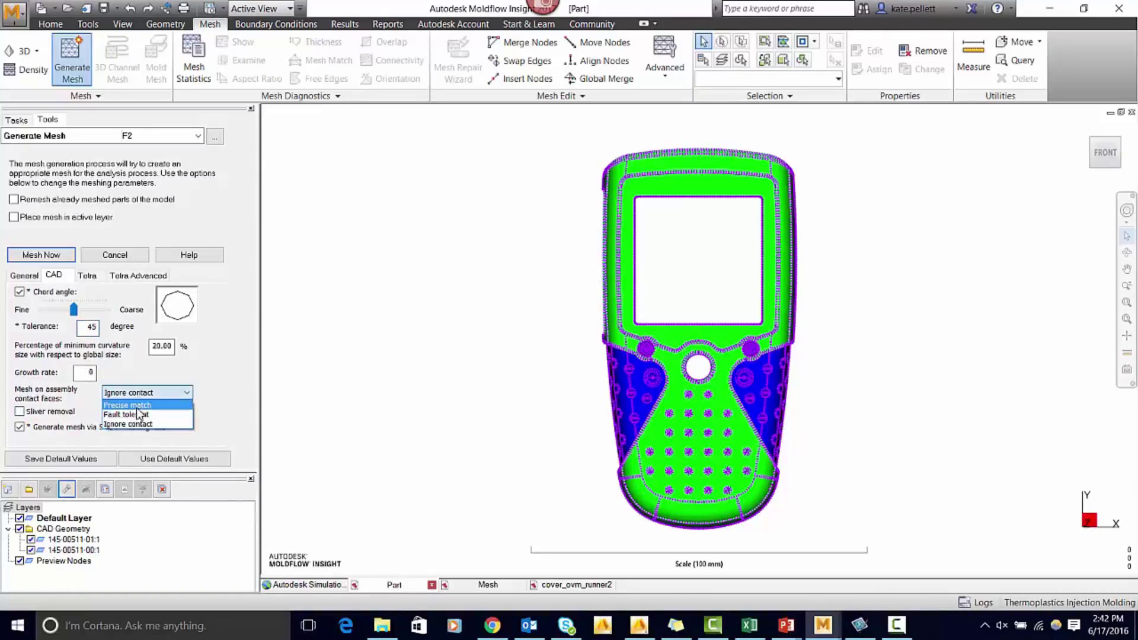
click(136, 407)
click(53, 256)
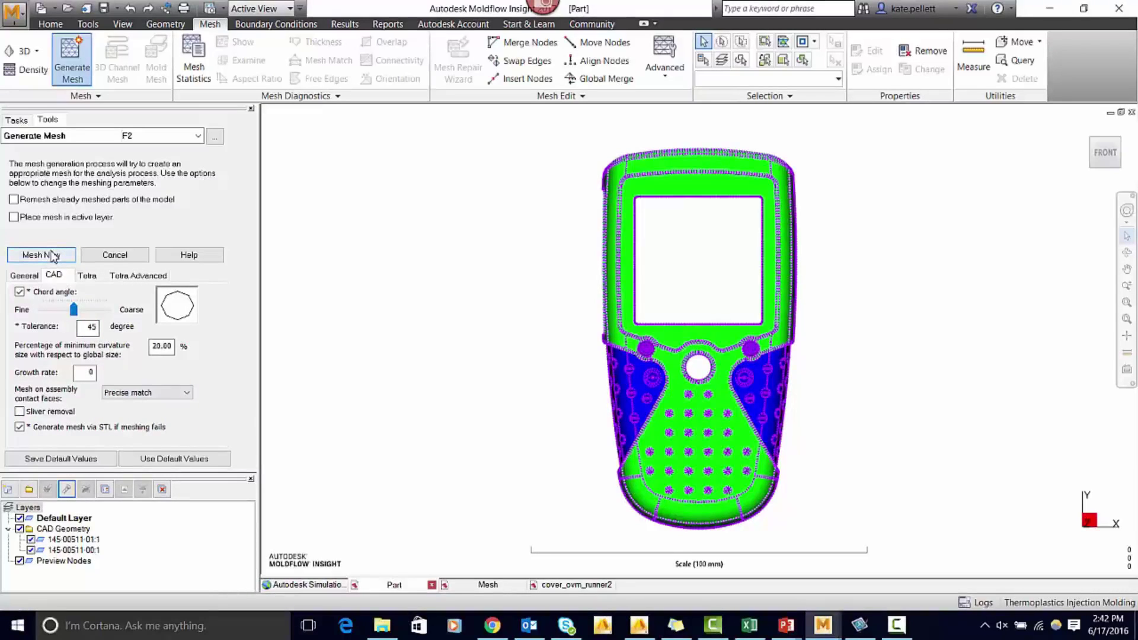
click(683, 358)
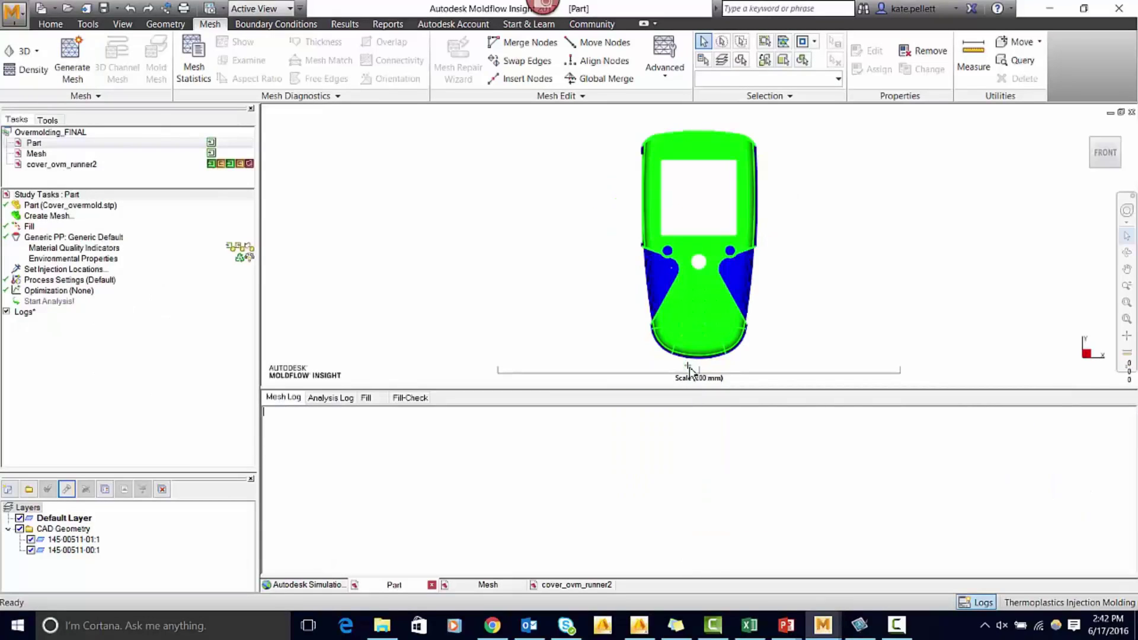
Open the Mesh study and switch its molding process to Thermoplastics Overmolding
double_click(51, 153)
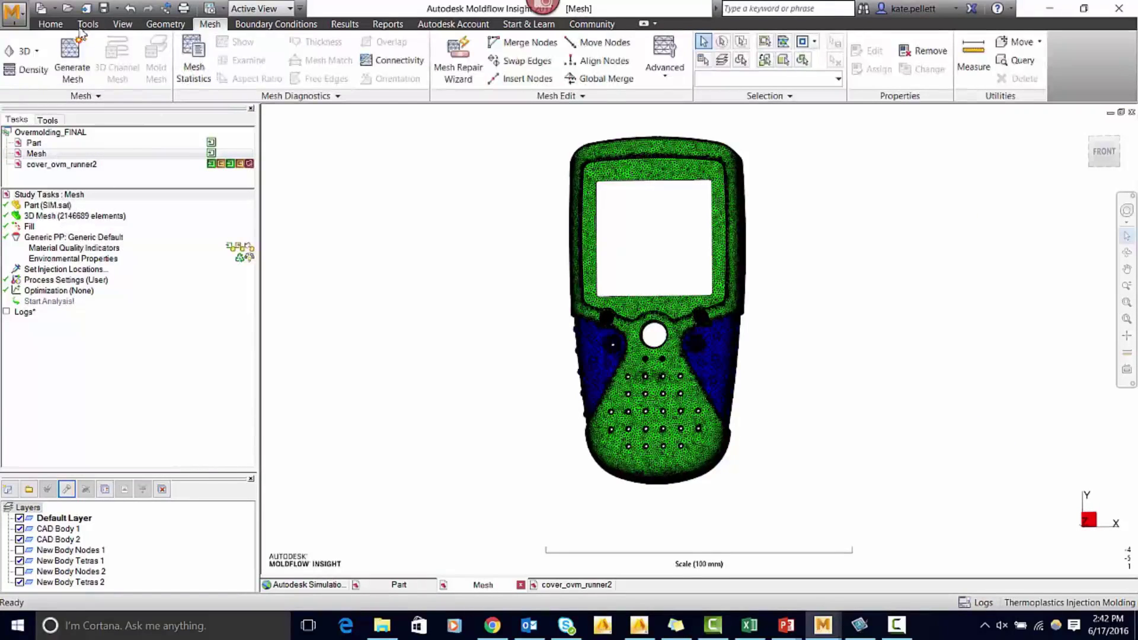
click(61, 25)
click(229, 71)
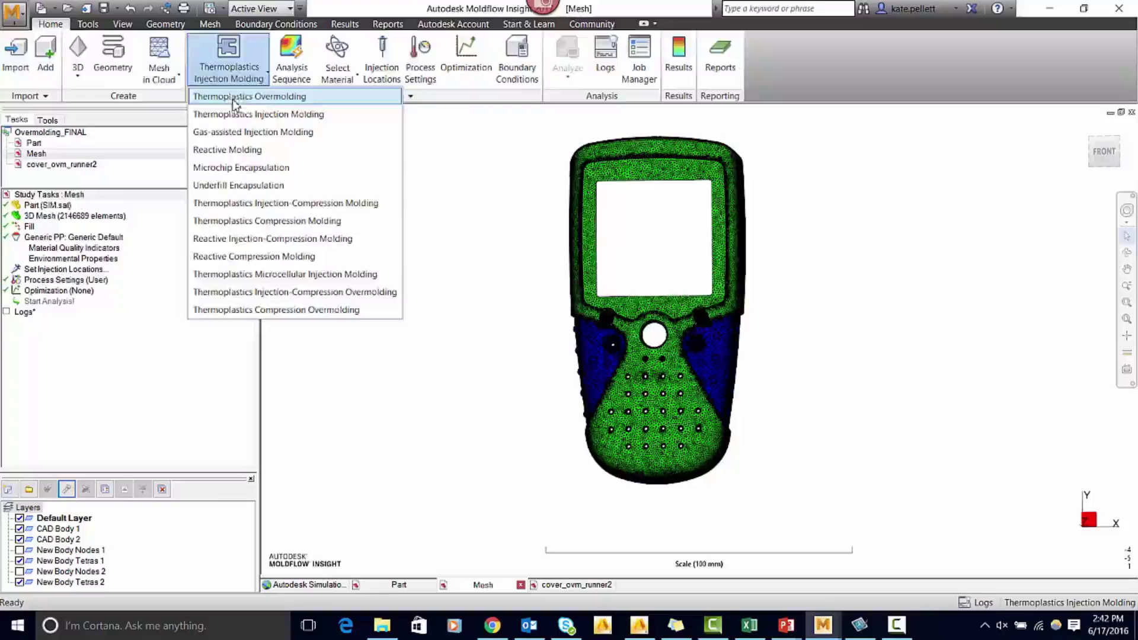
click(234, 94)
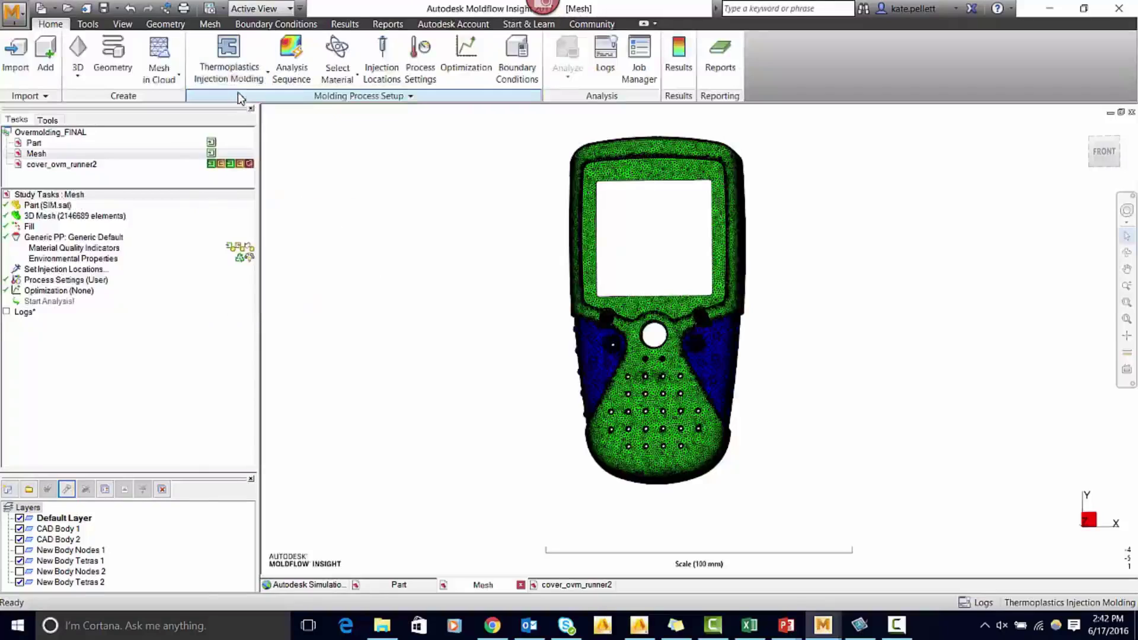
Set the analysis sequence to Fill + Pack + Overmolding Fill + Overmolding Pack + Warp
click(42, 227)
double_click(43, 227)
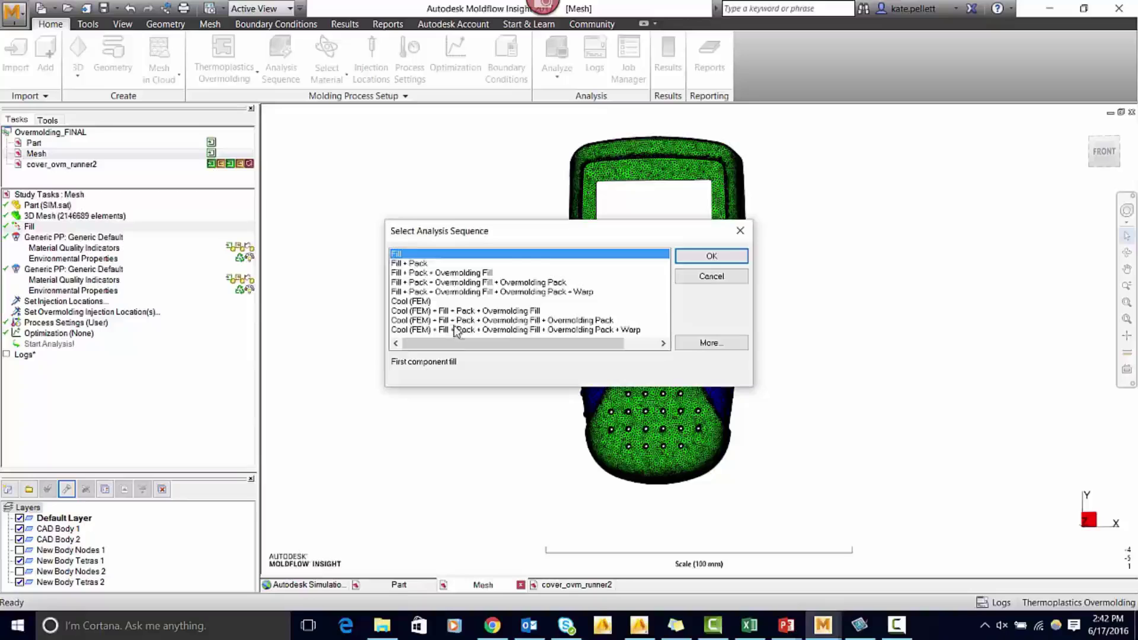
click(452, 292)
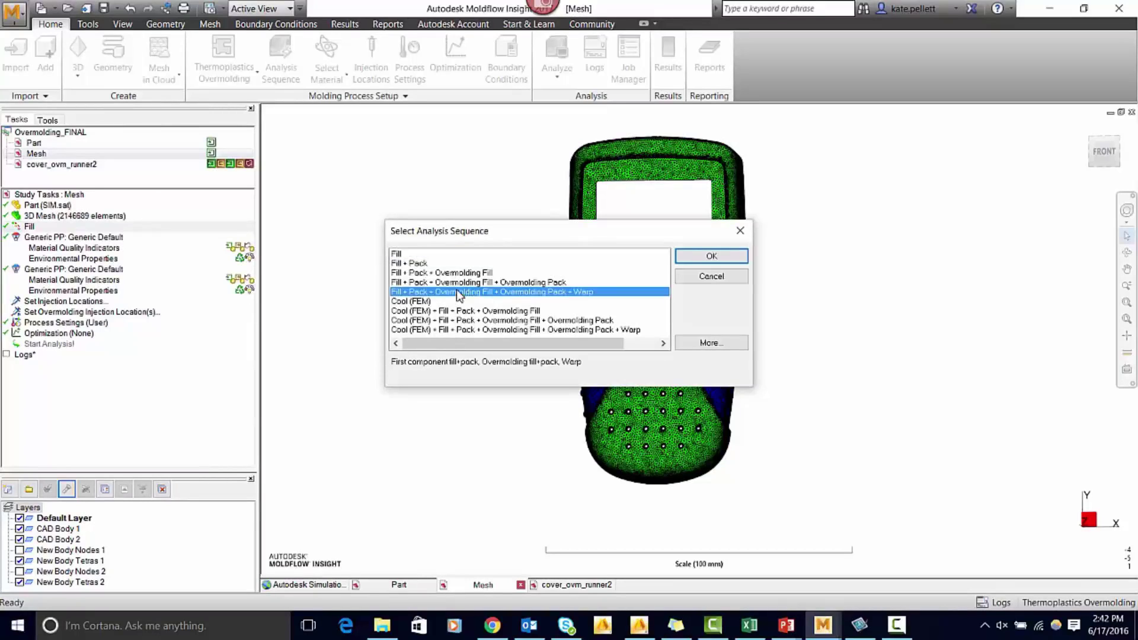
click(711, 256)
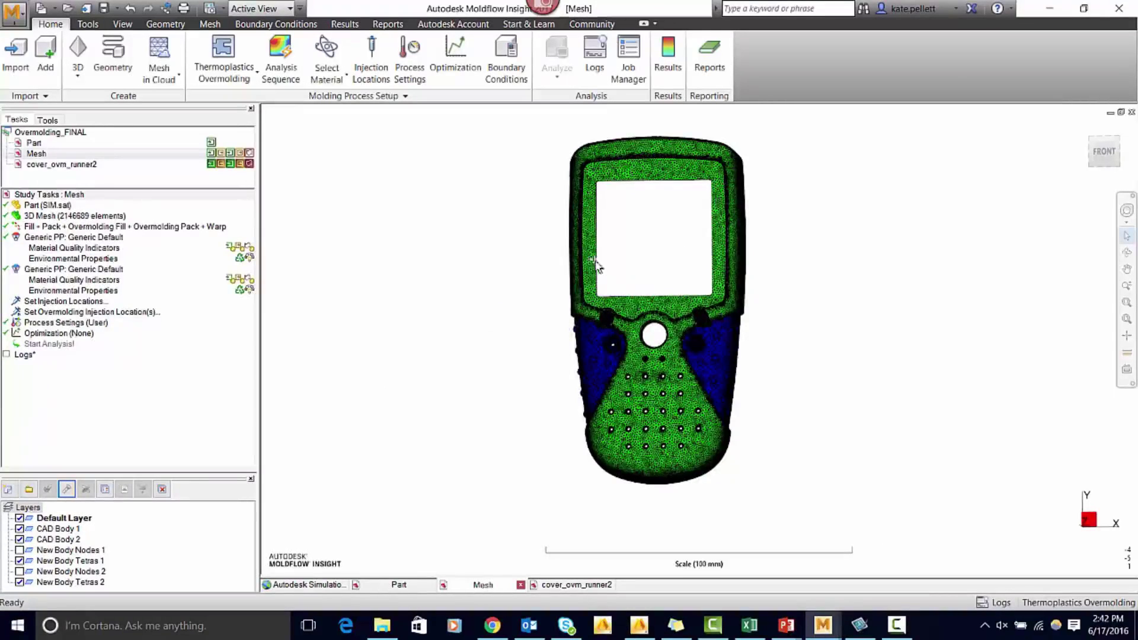
Replace both Generic PP materials with Cycoloy XCY620S (first shot) and Santoprene 111-45 (overmold)
double_click(90, 237)
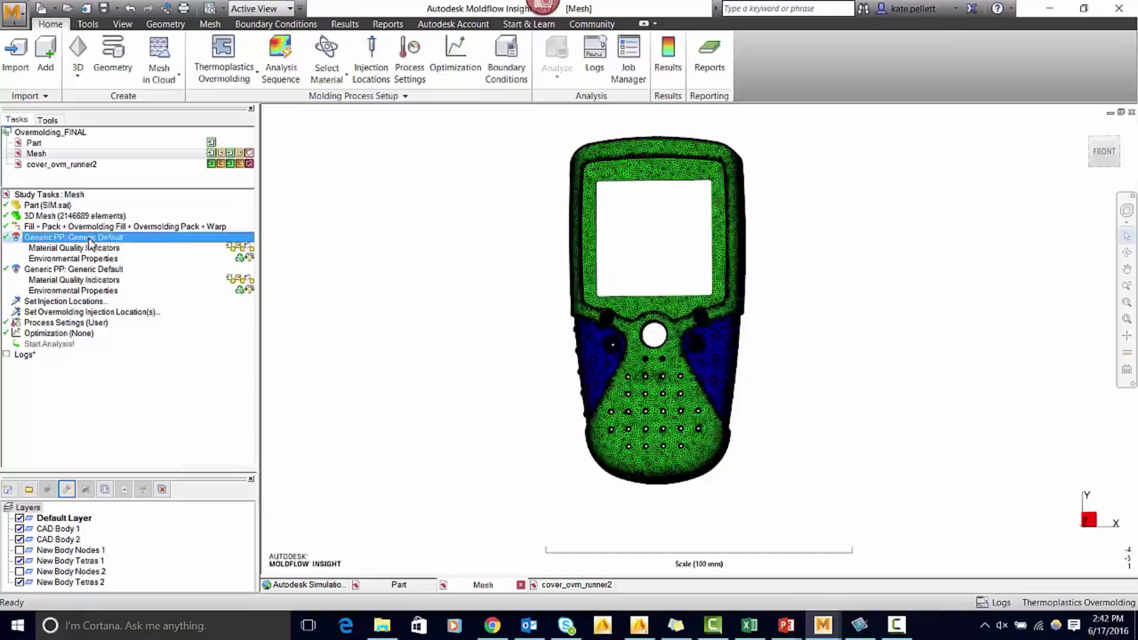
click(468, 228)
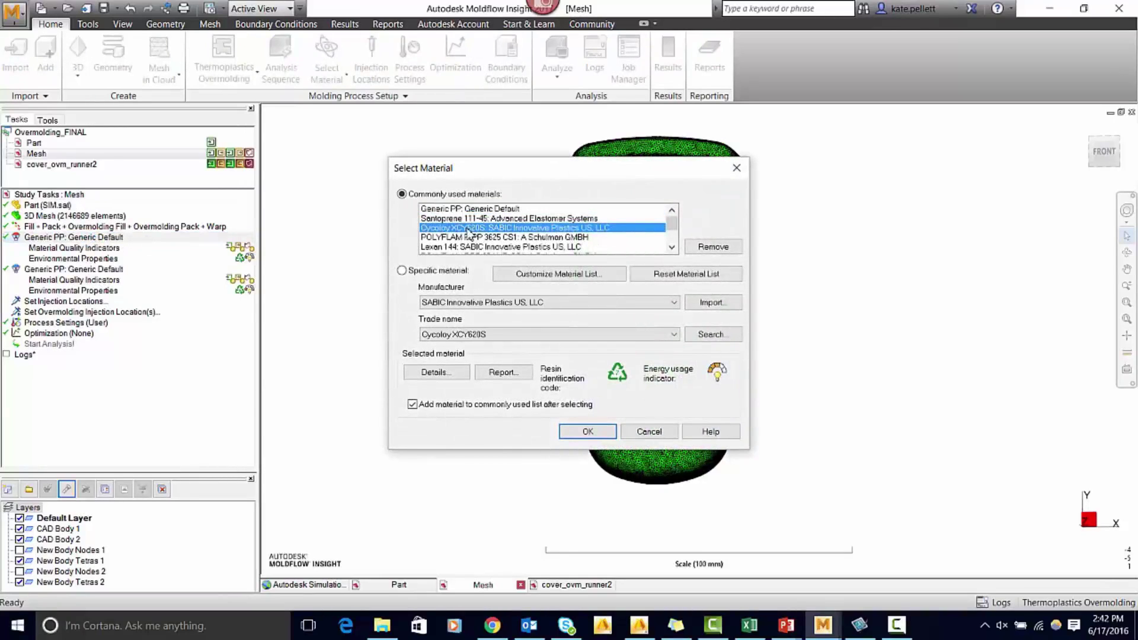
click(586, 431)
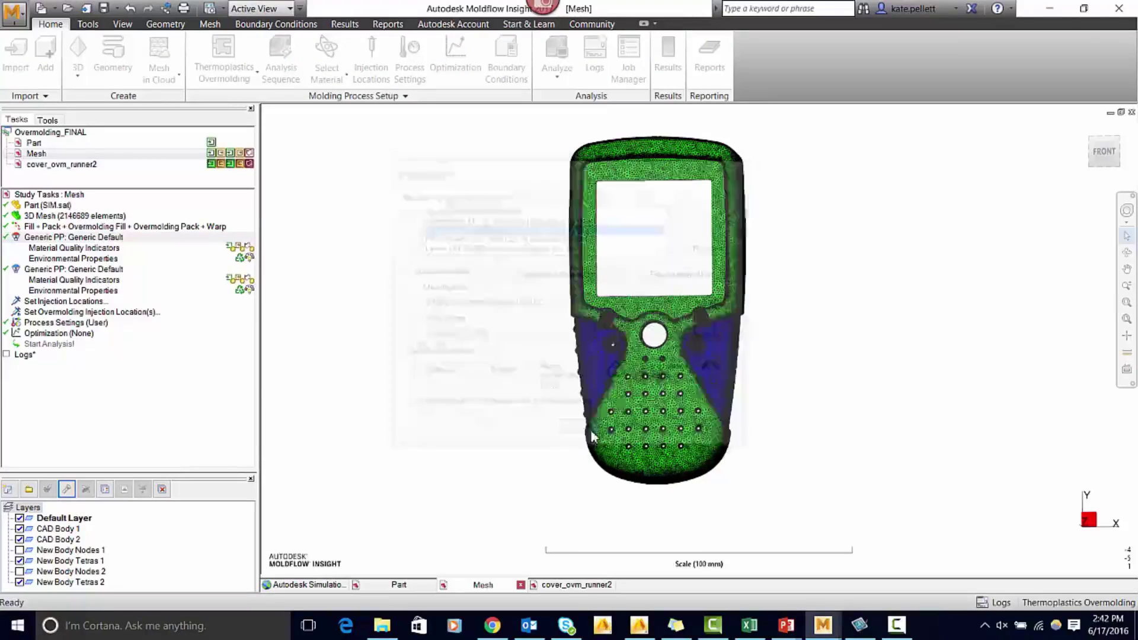
double_click(72, 269)
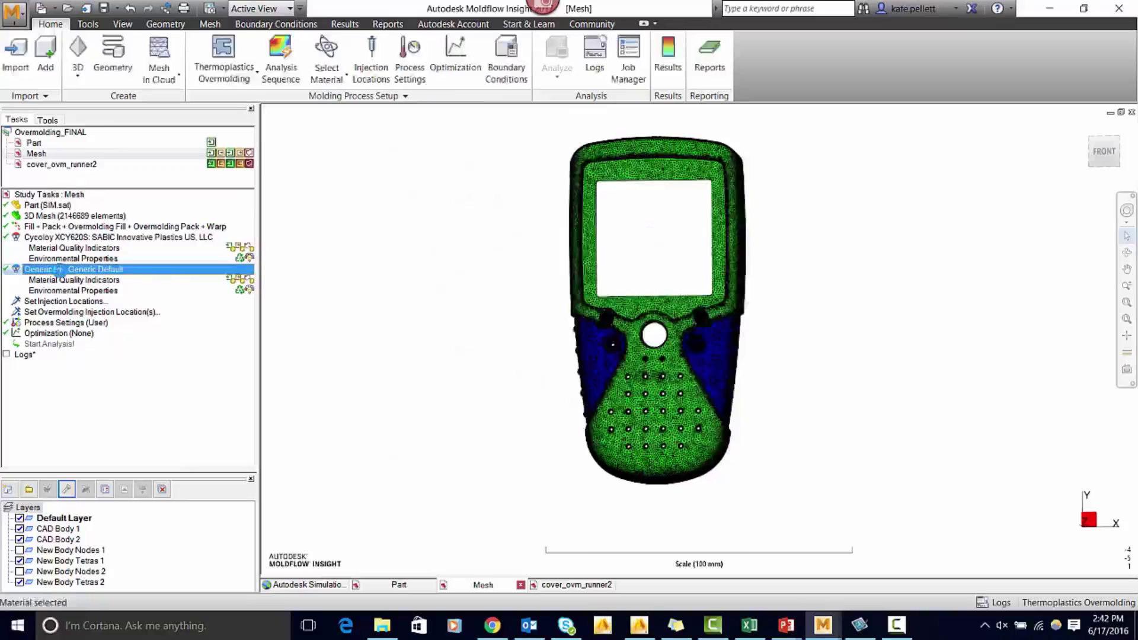
click(510, 228)
click(585, 431)
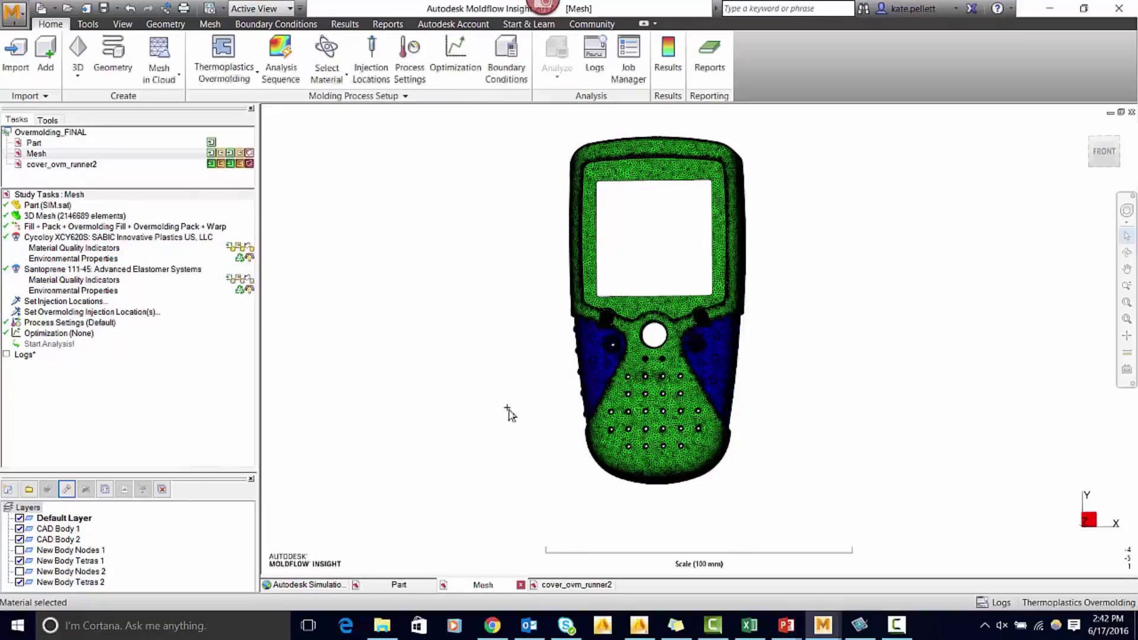
click(89, 302)
Place a single injection location on the cover edge just below the display window
double_click(89, 302)
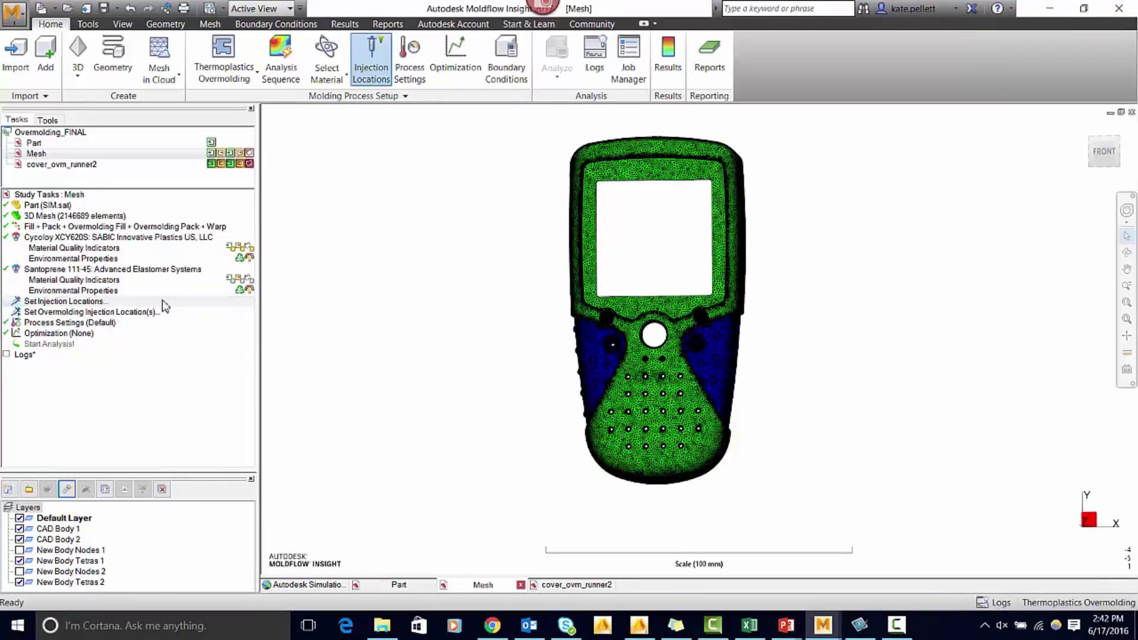
click(1110, 137)
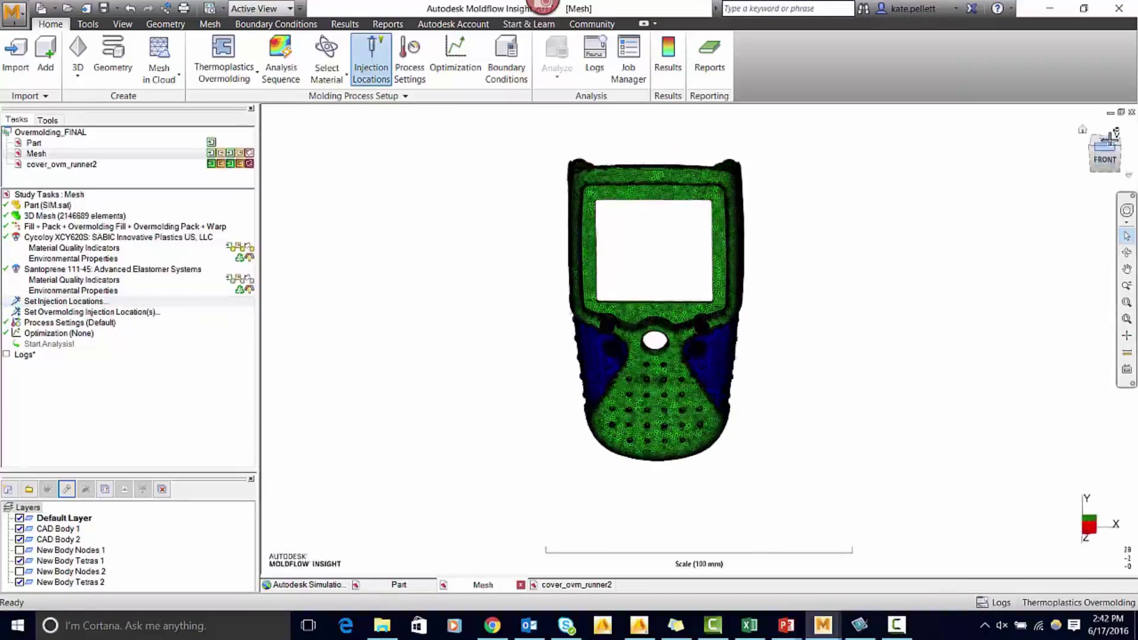
scroll(554, 247, up, 5)
scroll(513, 220, up, 1)
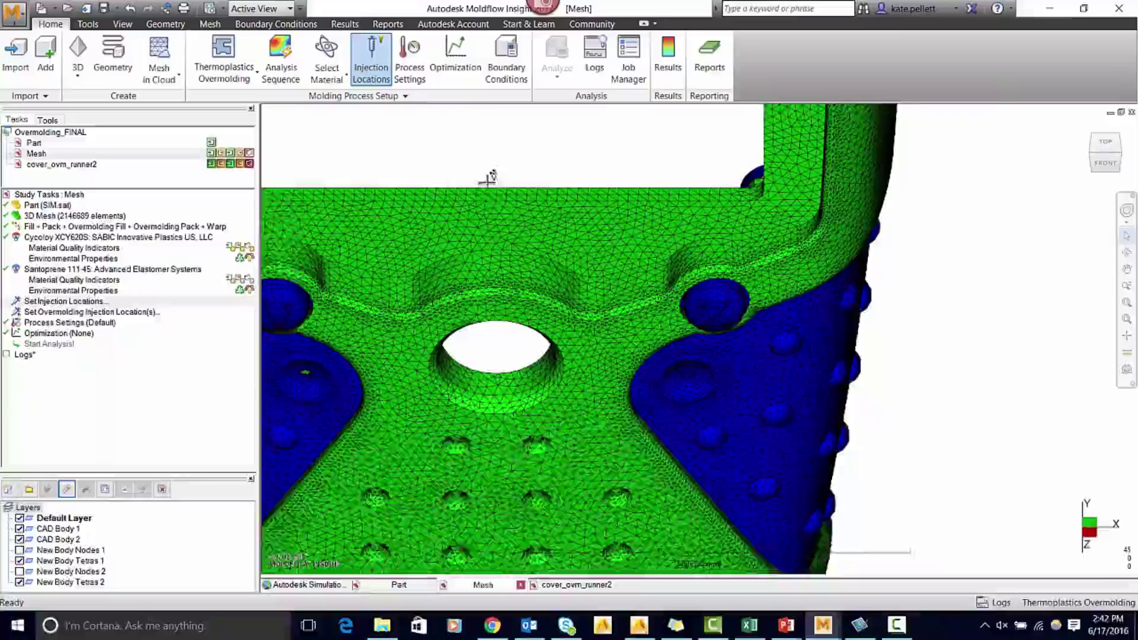
click(464, 174)
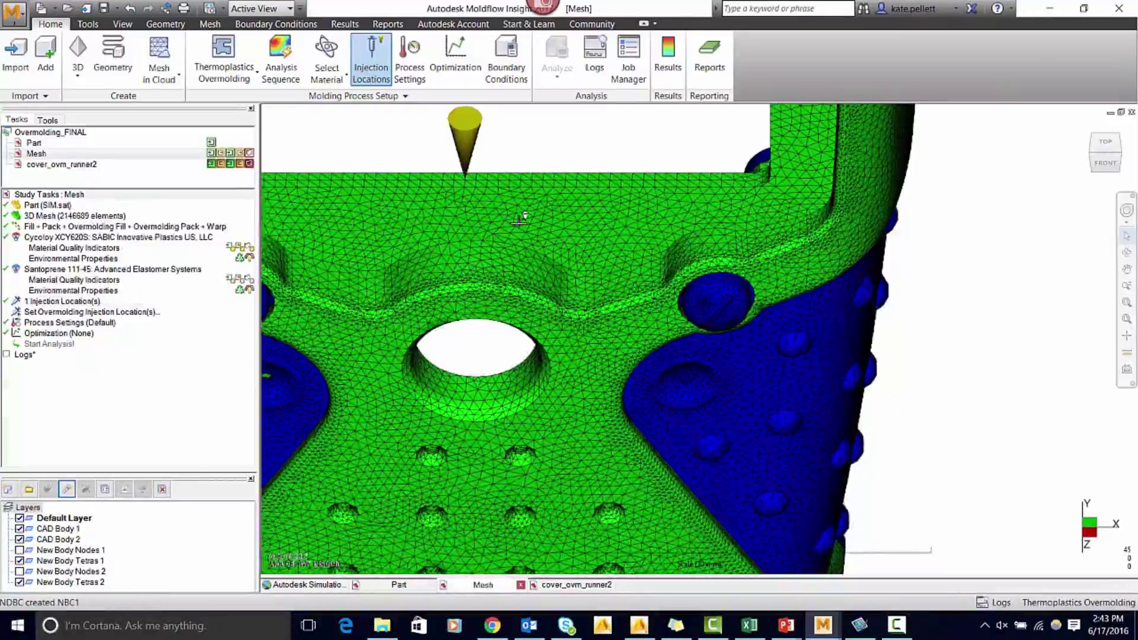
scroll(521, 216, down, 6)
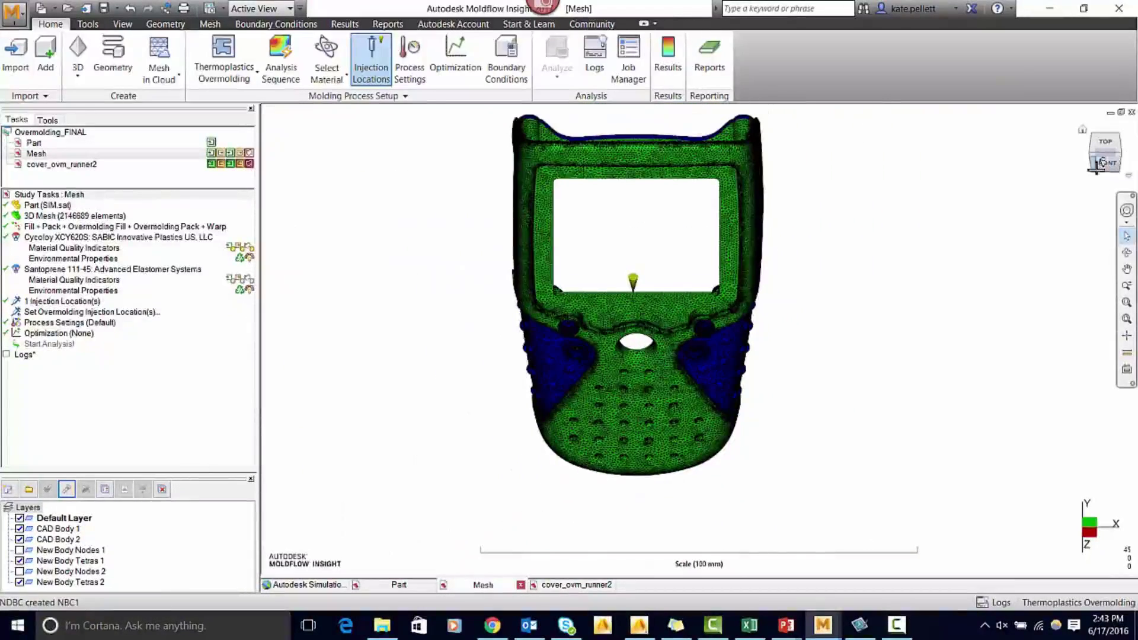
click(1103, 161)
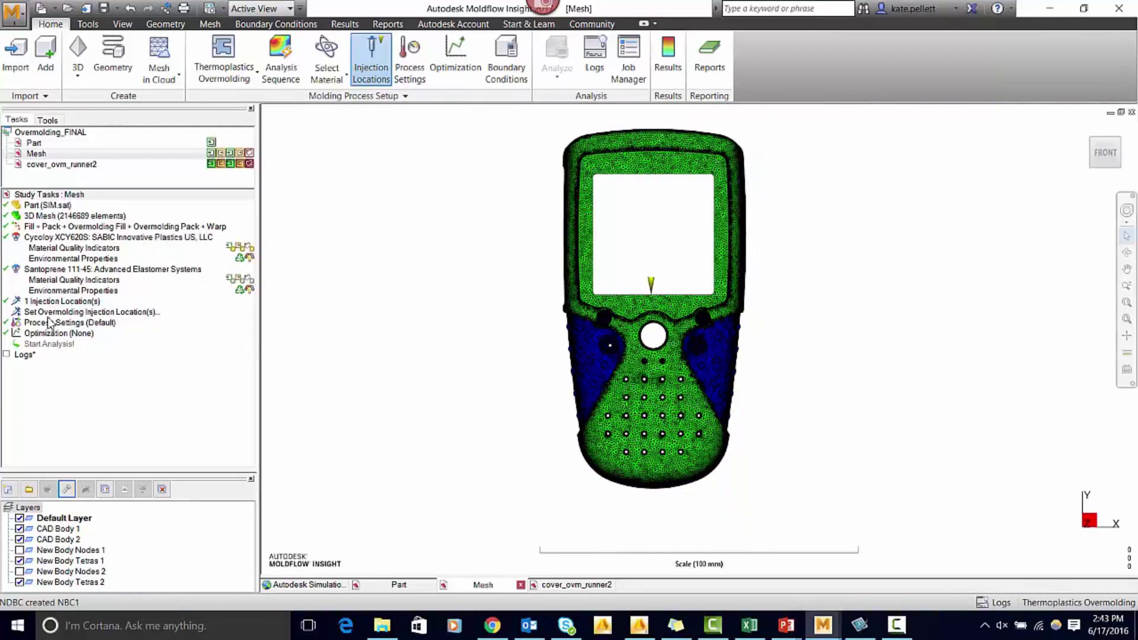
Hide the New Body Tetras 1 layer and box-select the visible overmold mesh elements
click(20, 582)
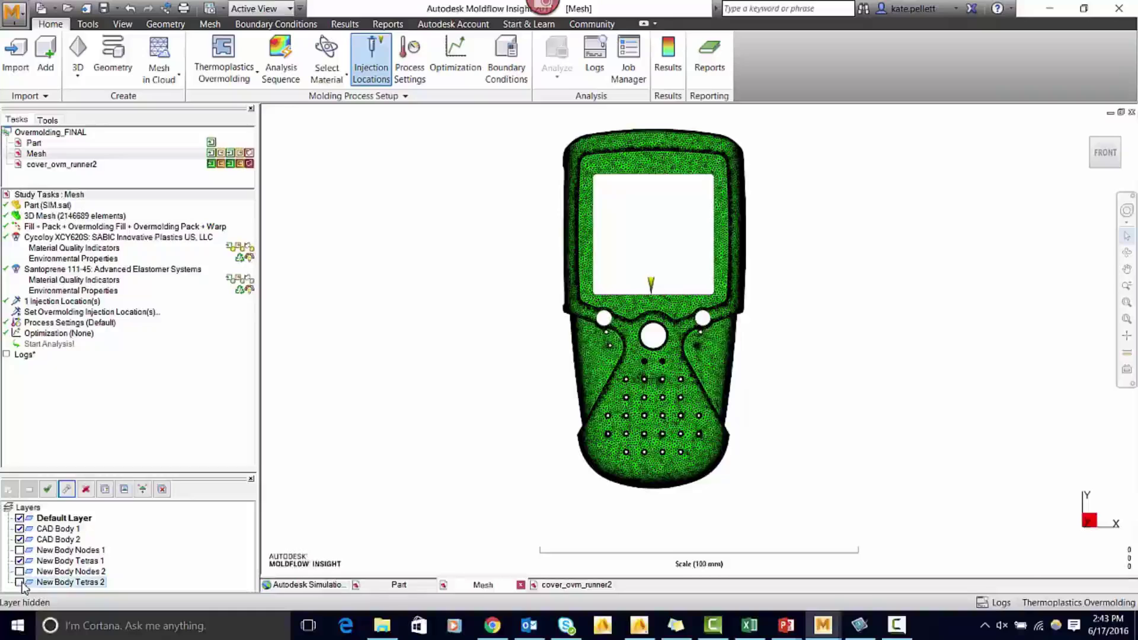
click(20, 582)
click(19, 561)
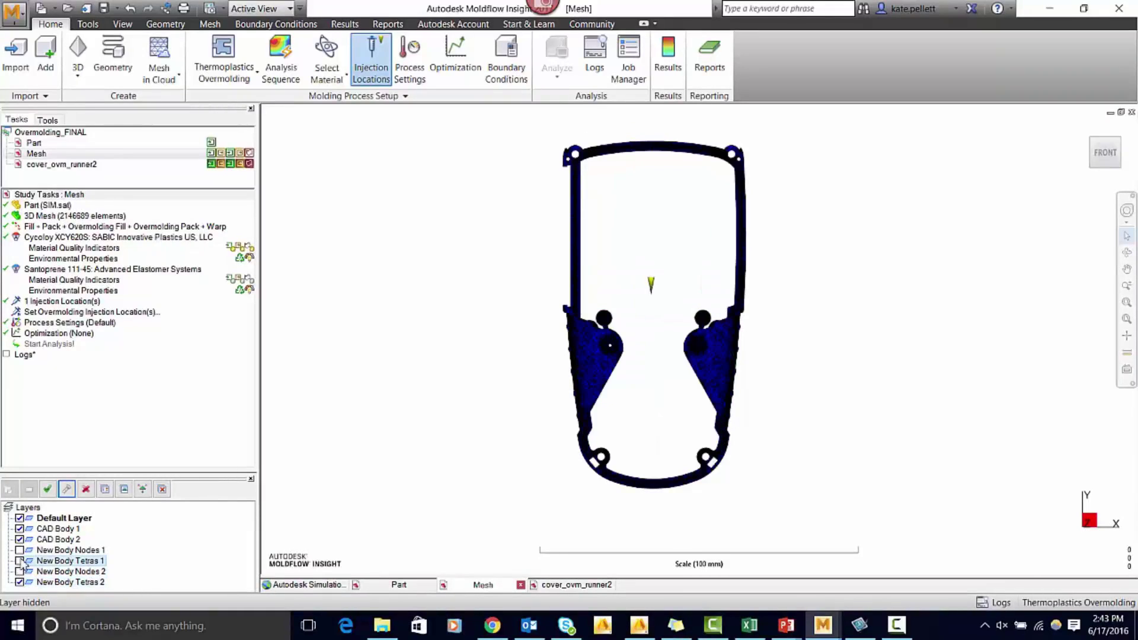
mouse_move(502, 117)
mouse_down()
mouse_move(794, 411)
mouse_move(808, 499)
mouse_up()
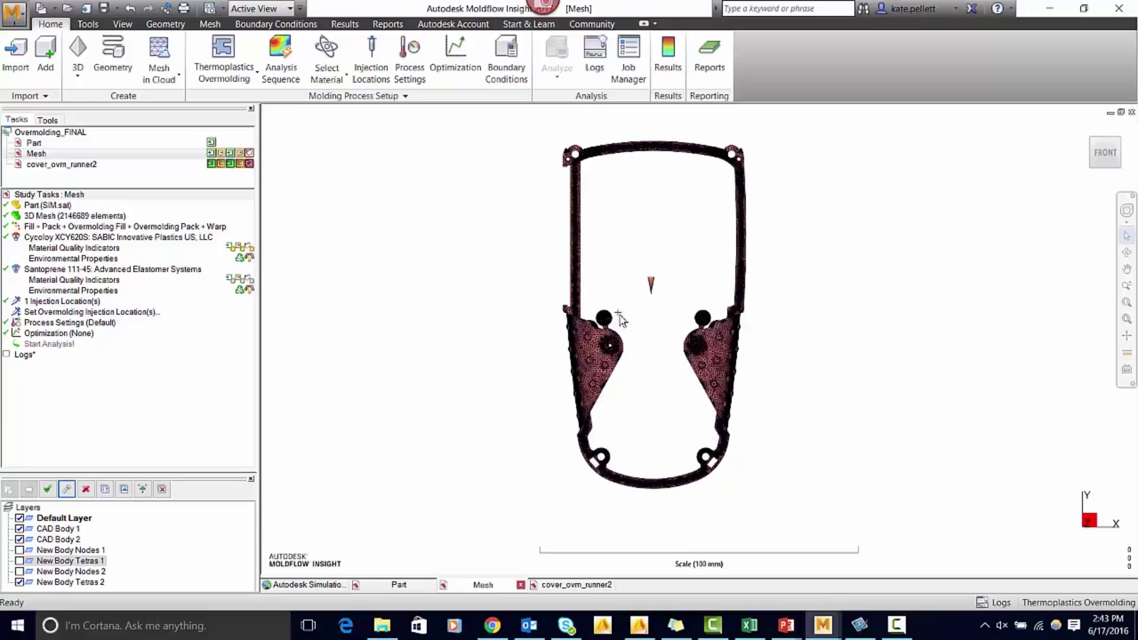
Assign the selected elements to the 2nd shot component and show New Body Tetras 1 again
right_click(594, 360)
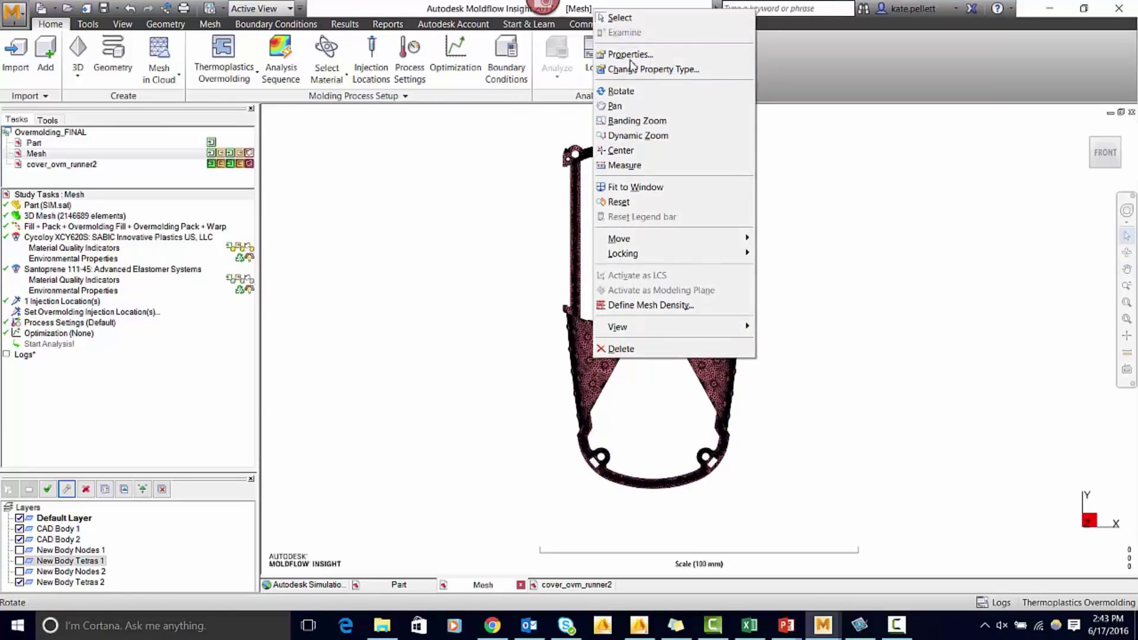
click(641, 55)
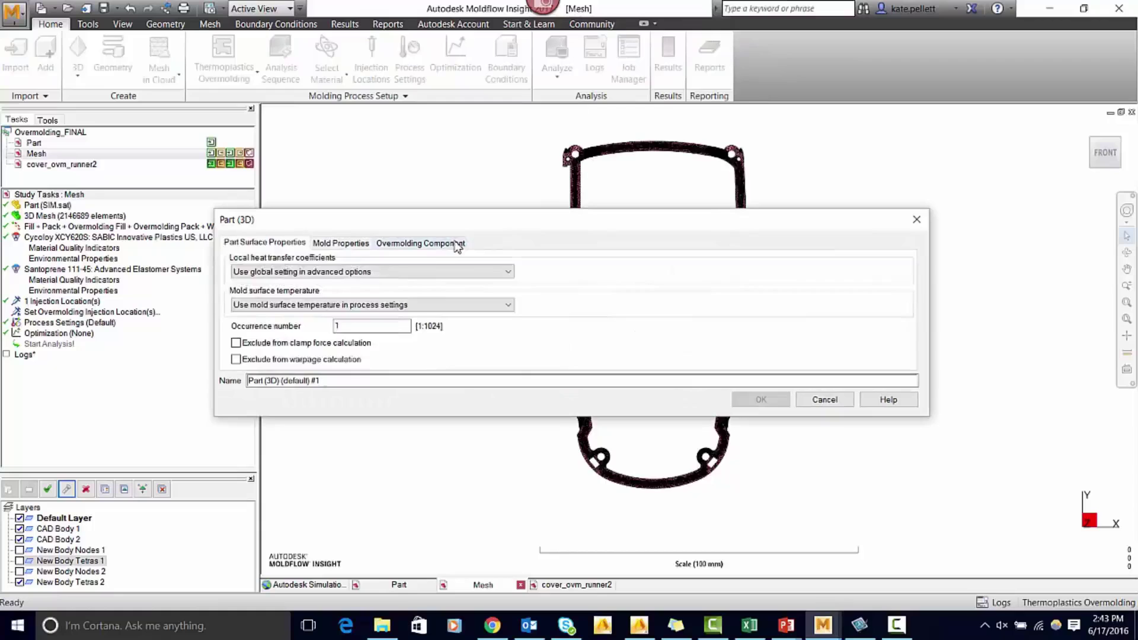
click(457, 244)
click(359, 259)
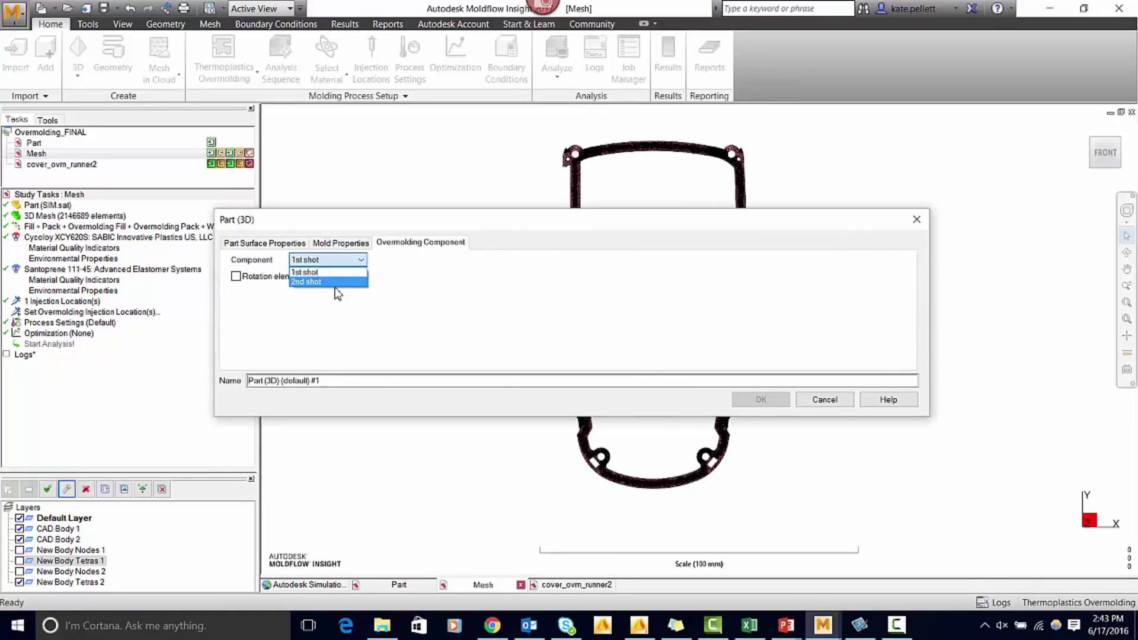
click(332, 282)
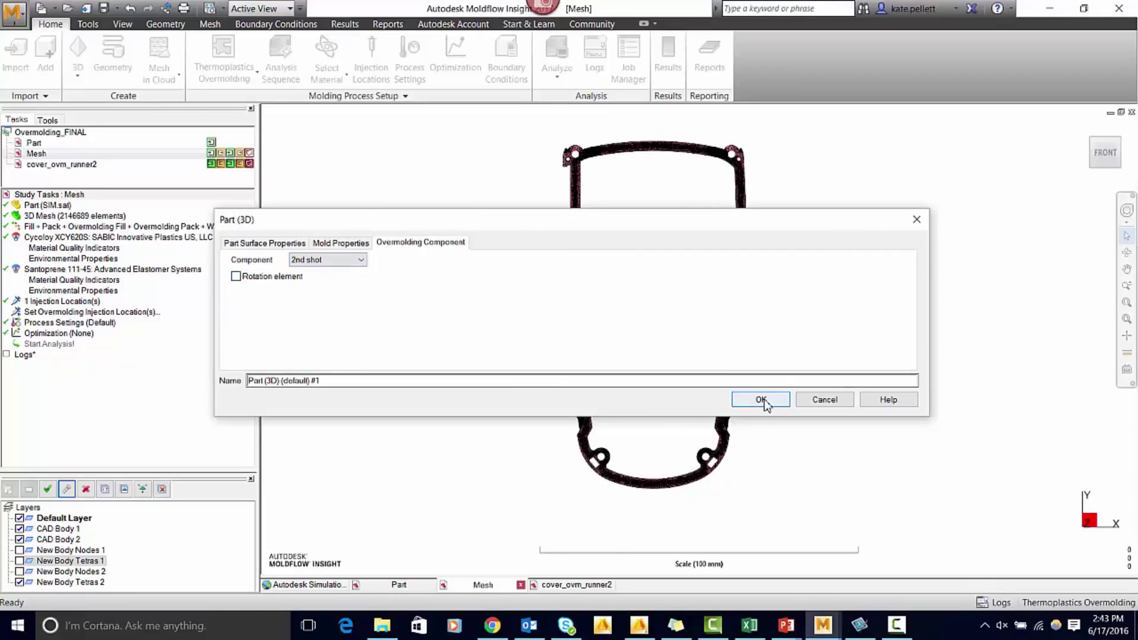
click(761, 400)
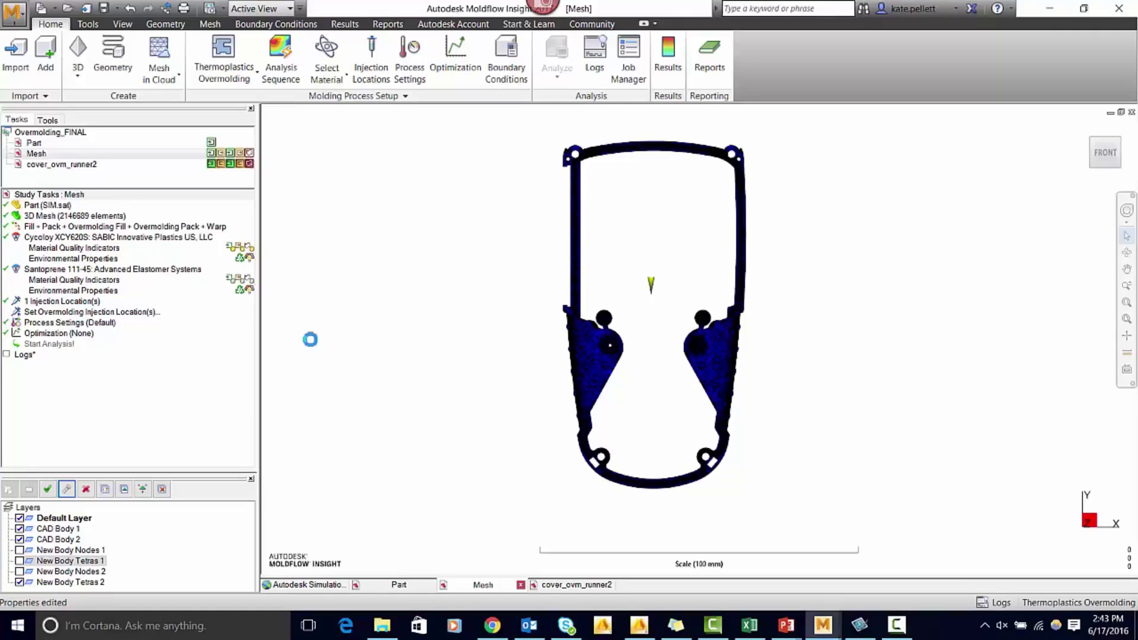
click(19, 561)
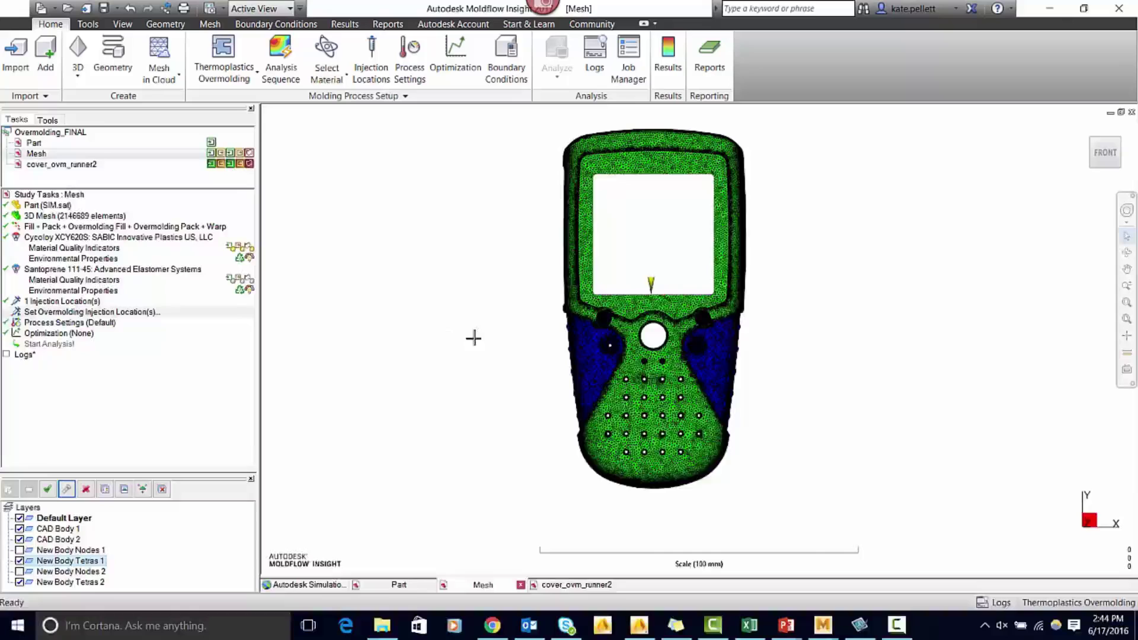
From the BOTTOM view, place the overmolding injection location on the cover's bottom edge
middle_drag(652, 538, 661, 439)
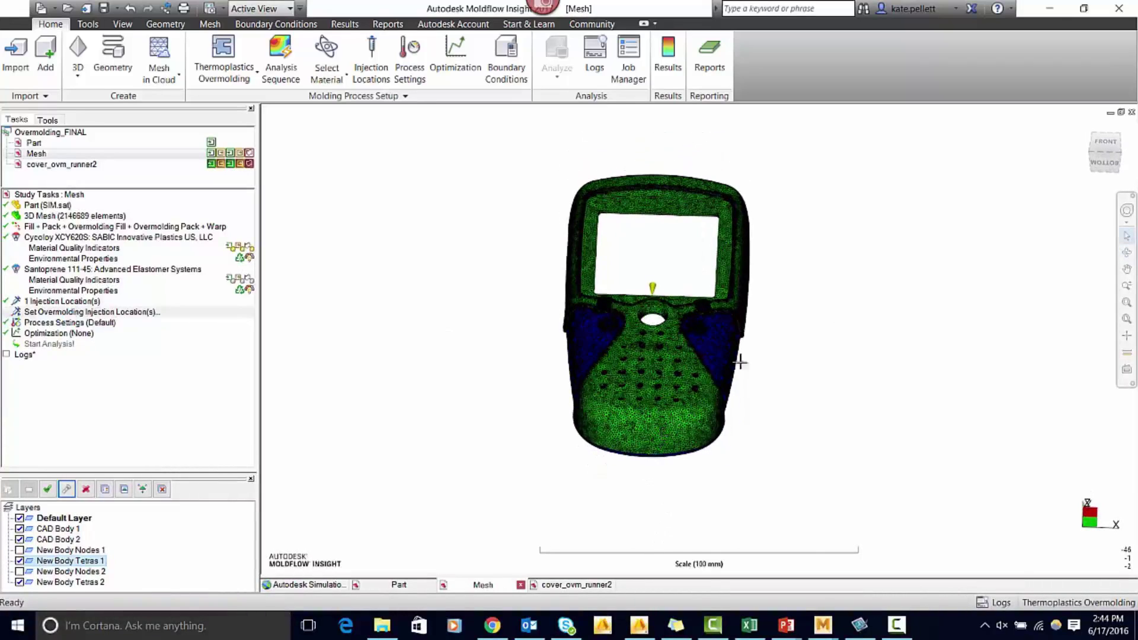
click(1104, 163)
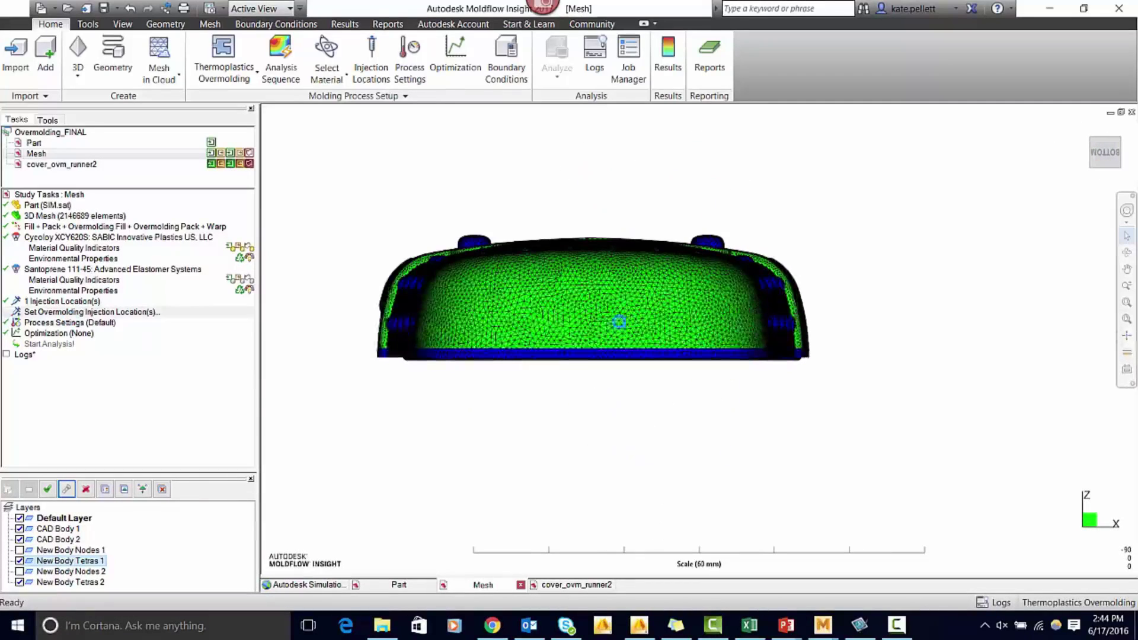
click(582, 358)
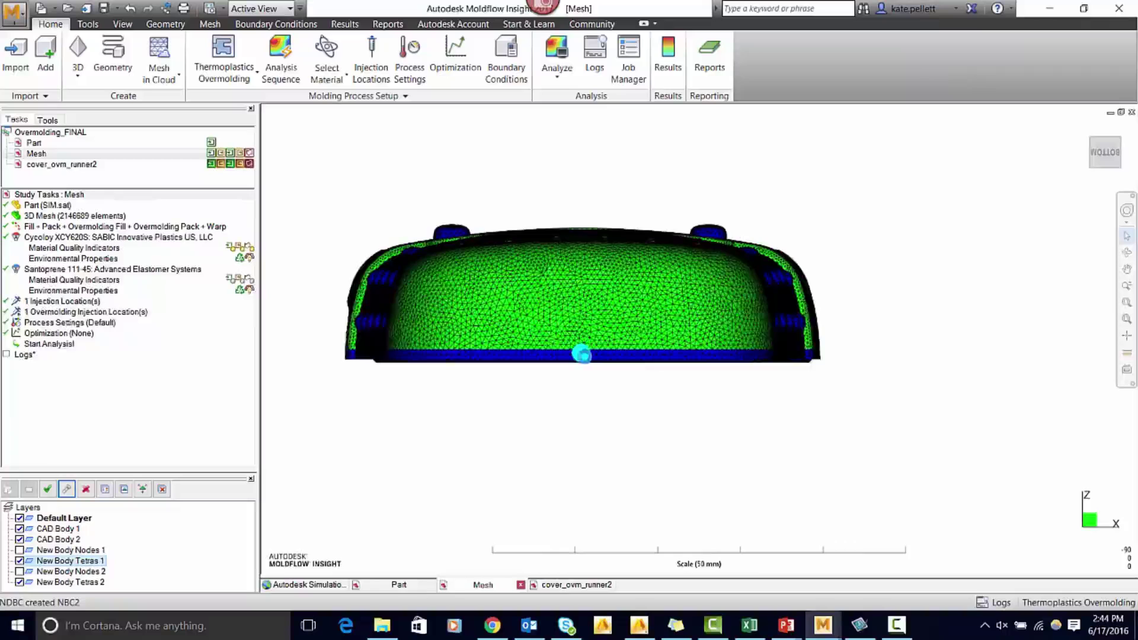
middle_drag(614, 183, 608, 261)
scroll(607, 261, up, 5)
key(Home)
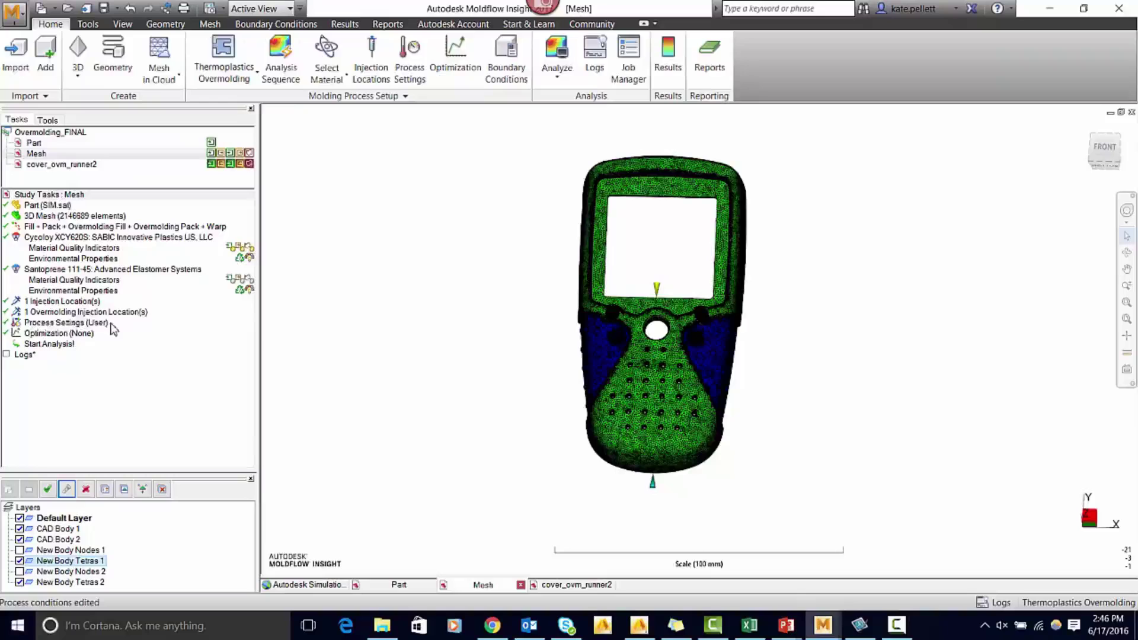
Set the first-shot filling control to a 0.6 s injection time
double_click(112, 323)
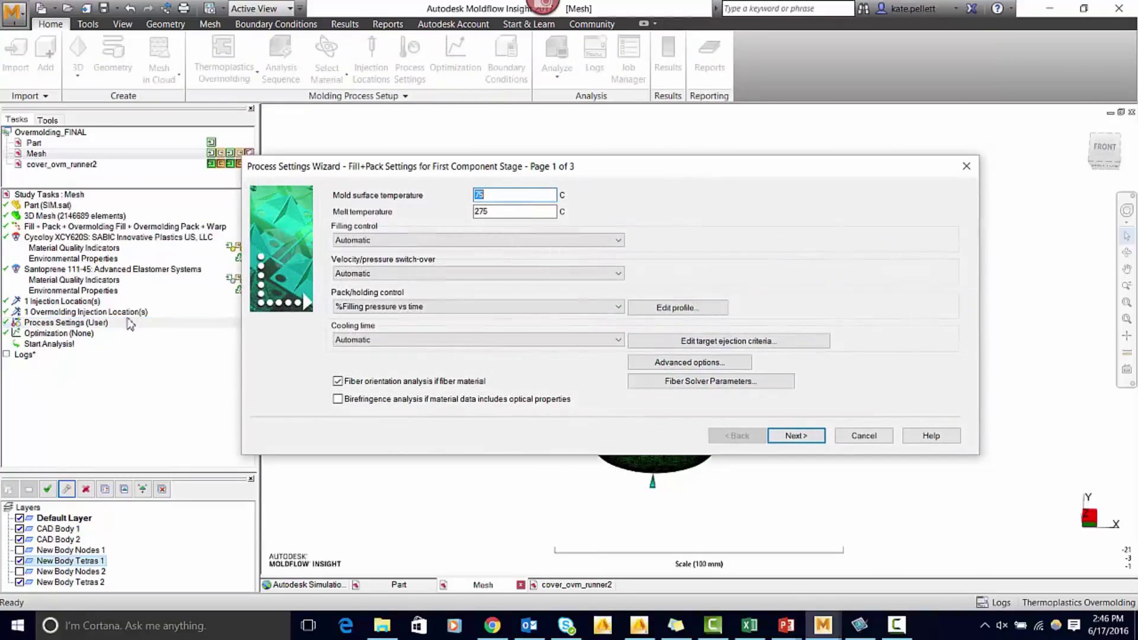
click(375, 240)
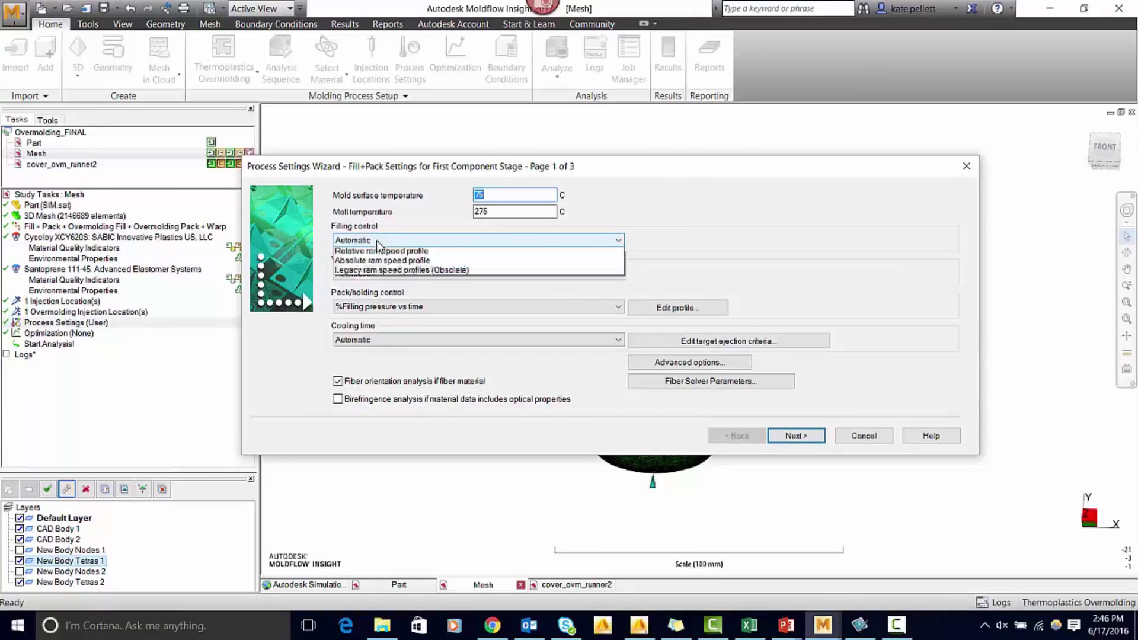
click(375, 261)
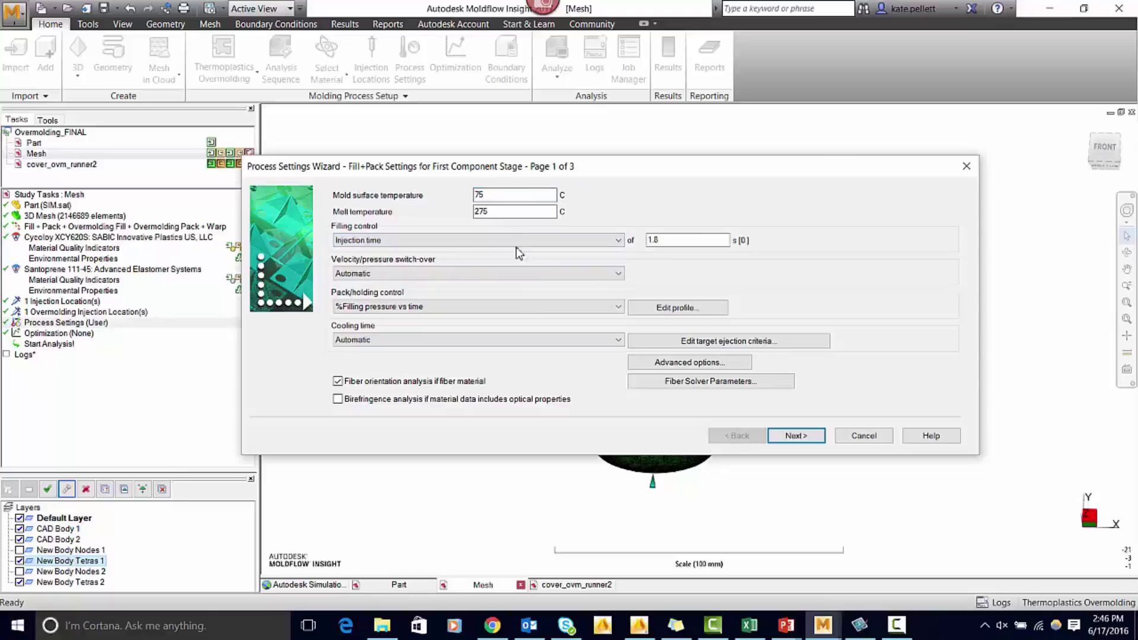
click(658, 240)
double_click(685, 240)
text(0.6)
Set first-shot switch-over at 99% volume filled and a specified 10 s cooling time
click(539, 273)
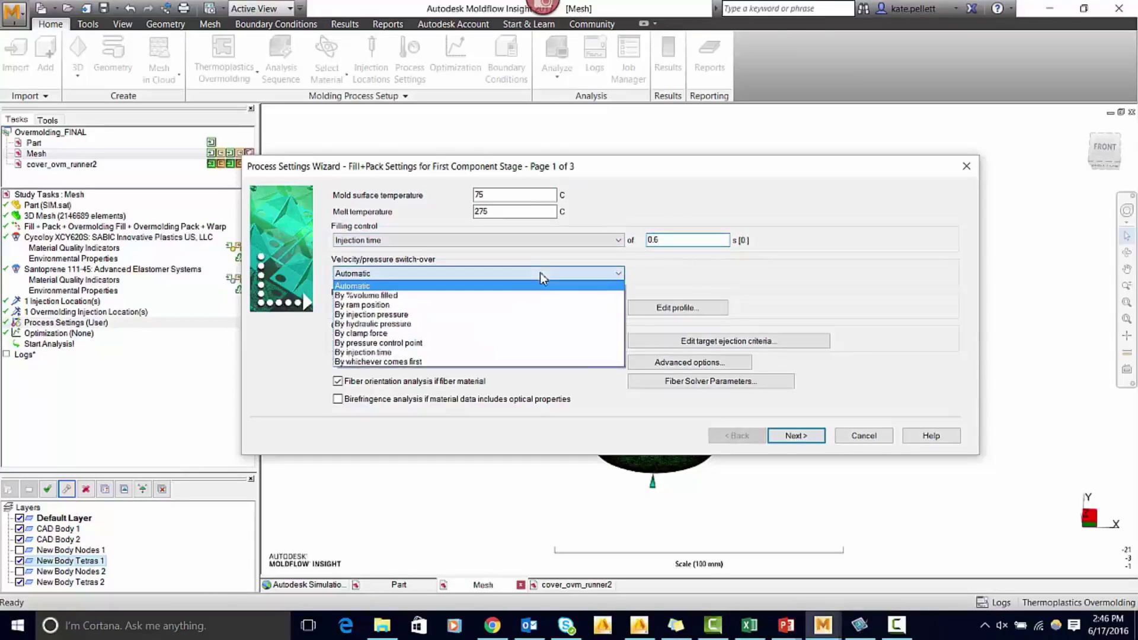
click(527, 288)
key(Down)
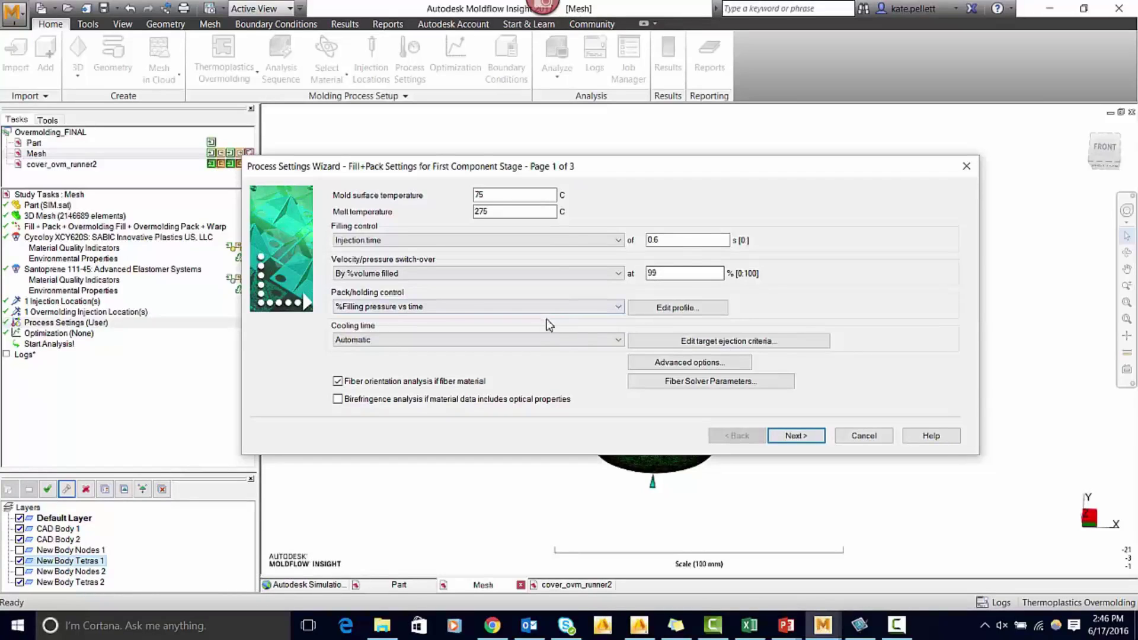
click(618, 340)
click(592, 349)
double_click(666, 339)
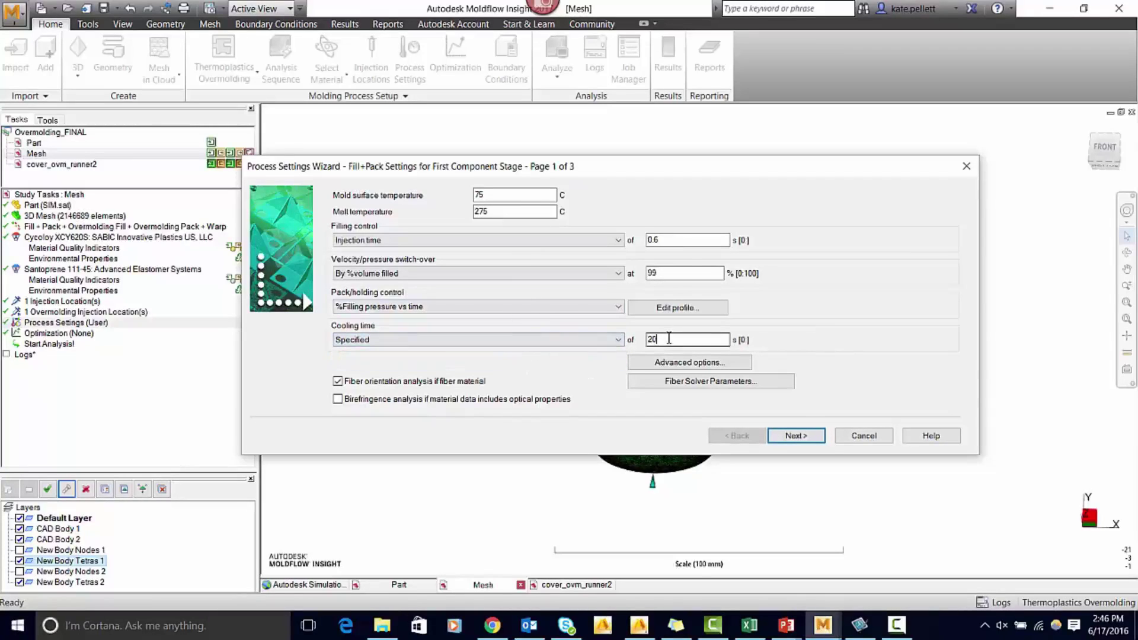
text(10)
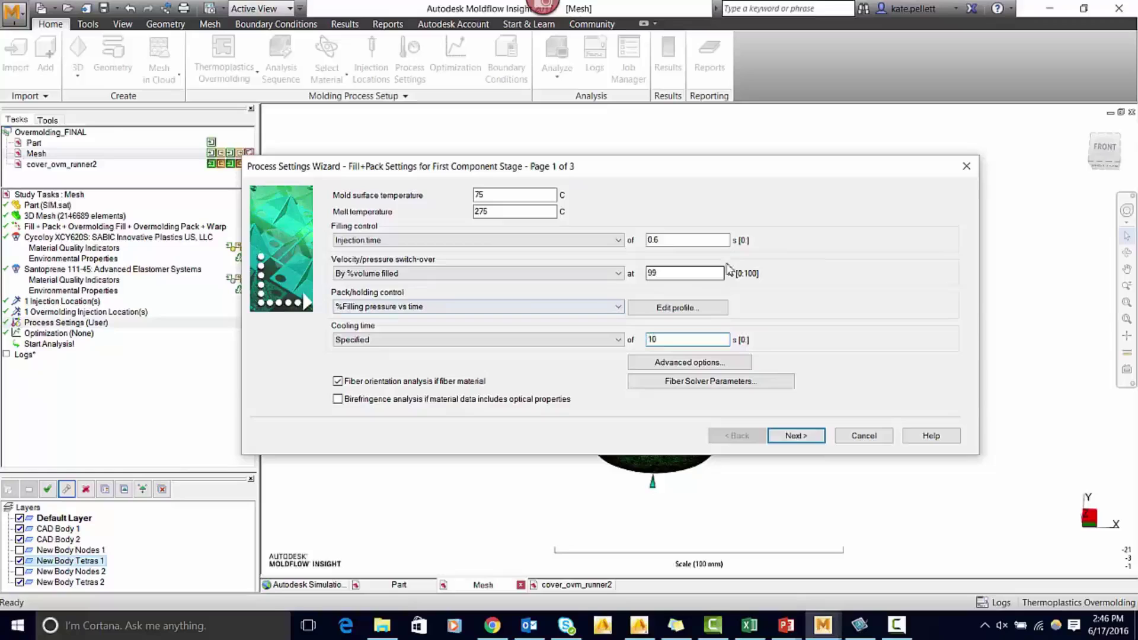
click(795, 436)
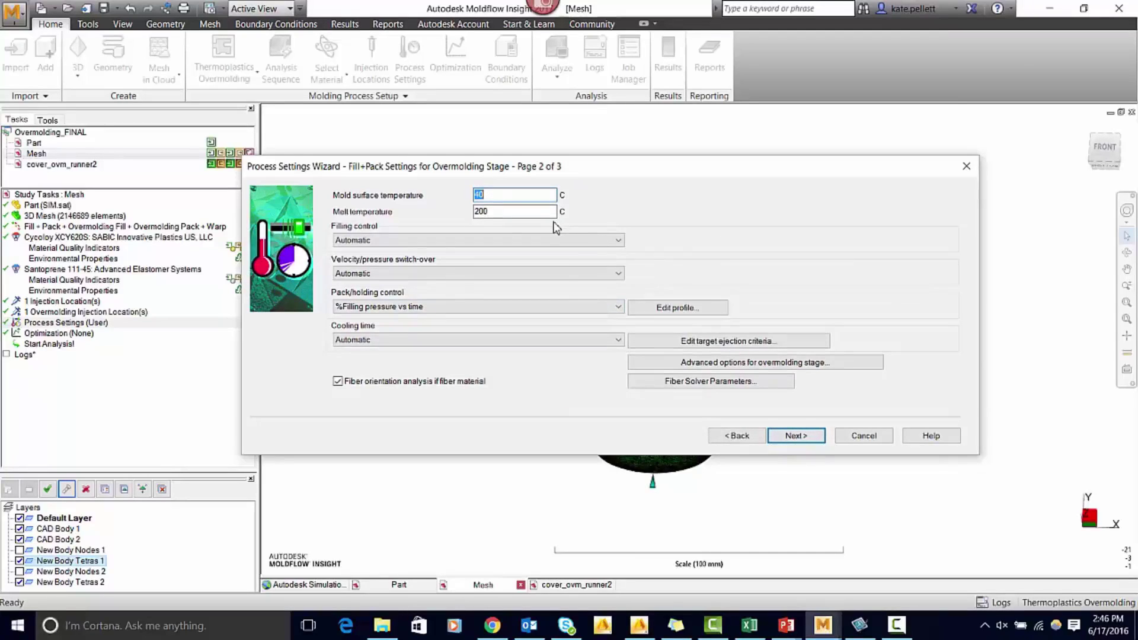
Set the overmolding-stage filling control to a 0.4 s injection time
click(536, 240)
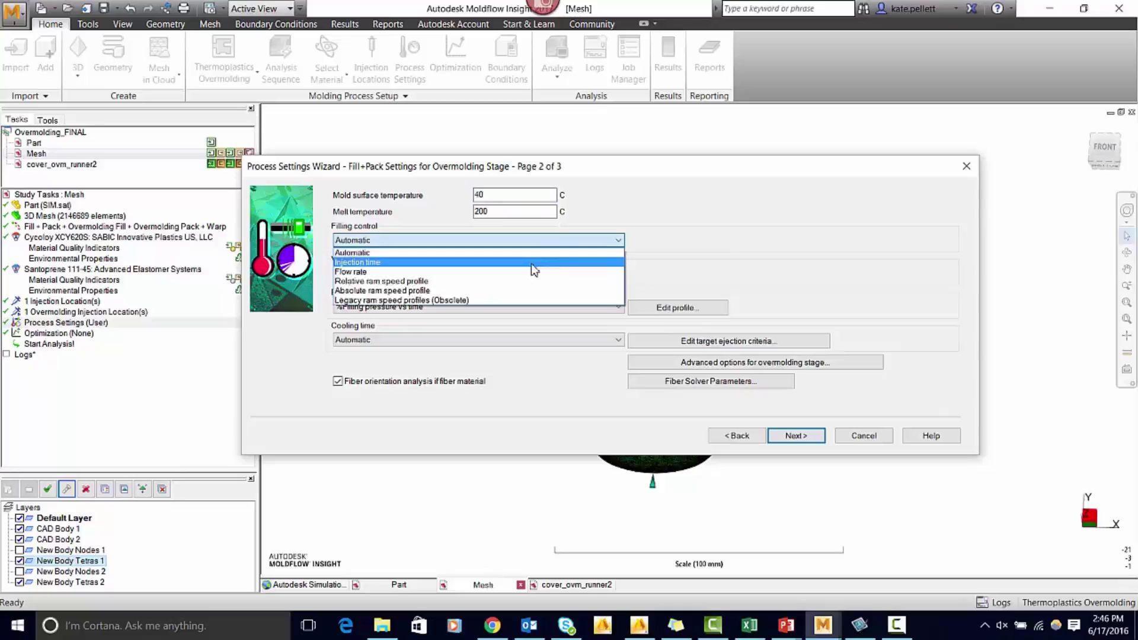
click(533, 257)
click(666, 237)
drag(666, 235, 583, 233)
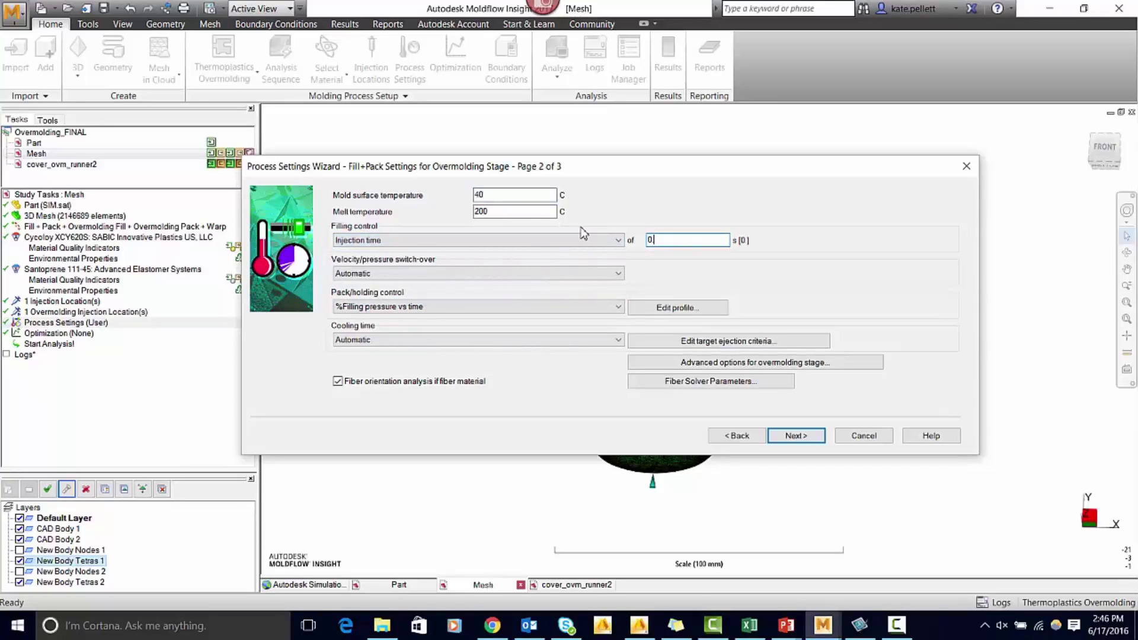
text(0.4)
Use a 99% volume-filled switch-over and a specified 10 s cooling time for overmolding
click(495, 273)
click(479, 293)
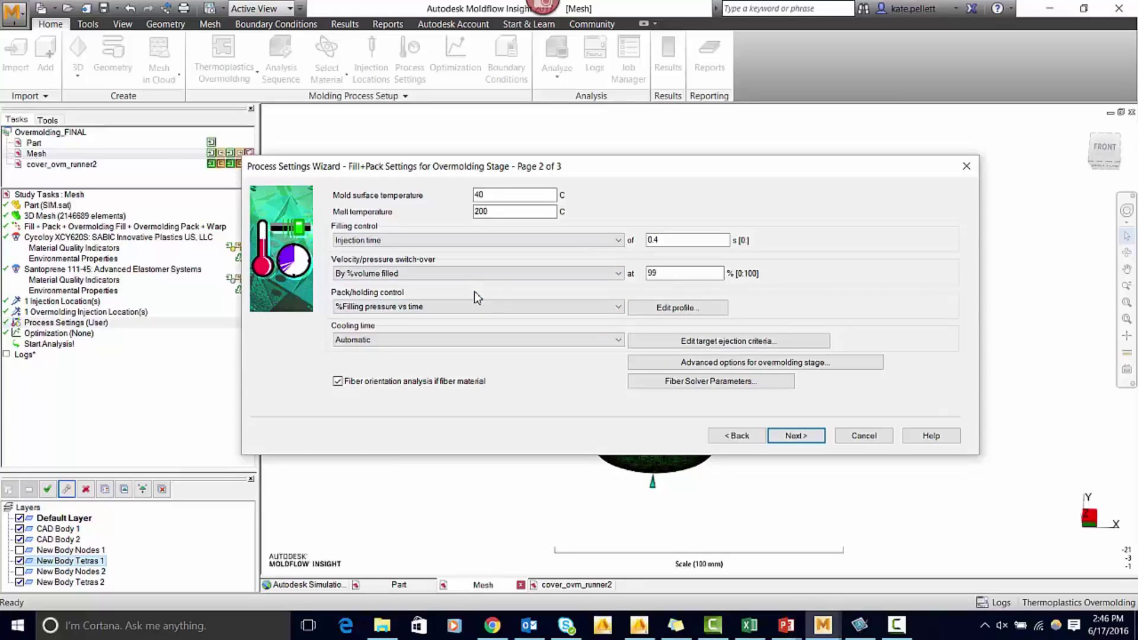
click(446, 343)
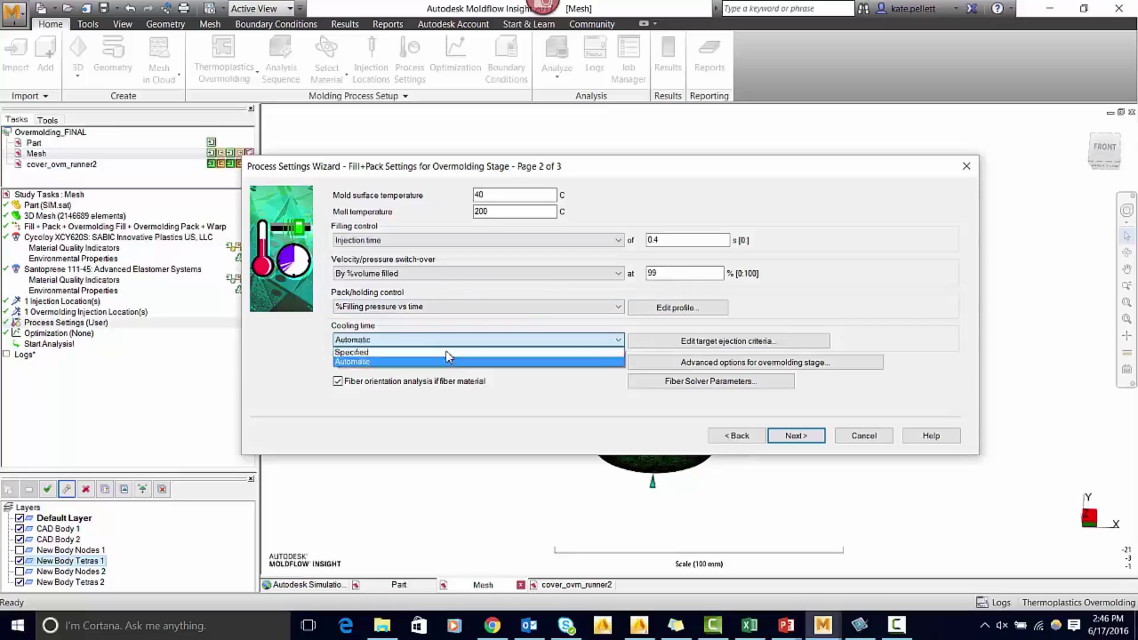
click(446, 356)
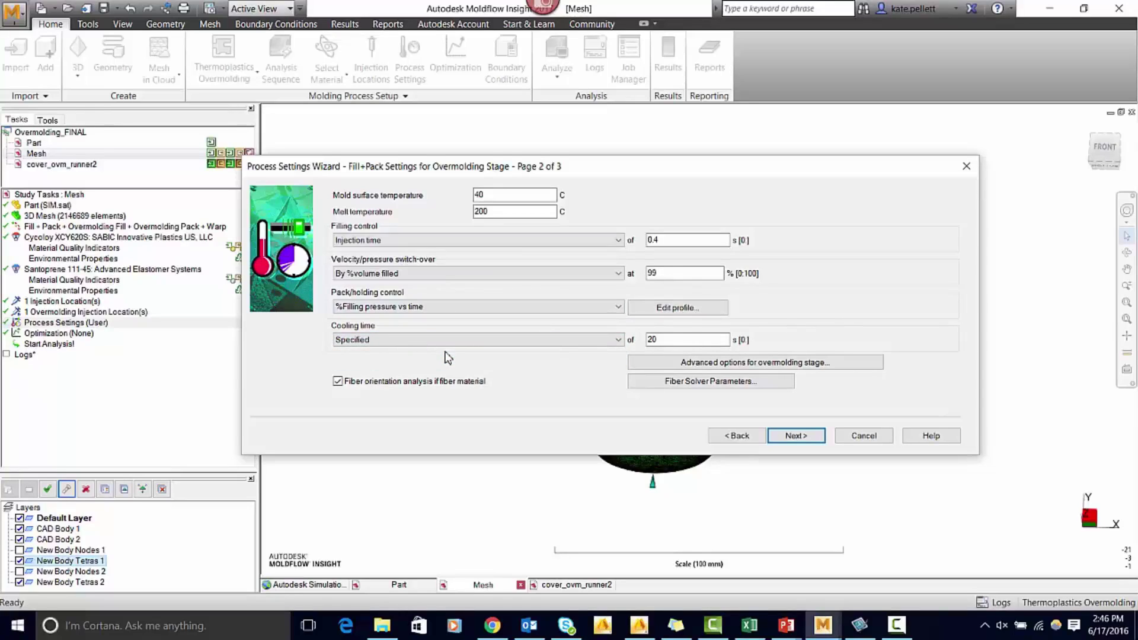
drag(666, 339, 614, 328)
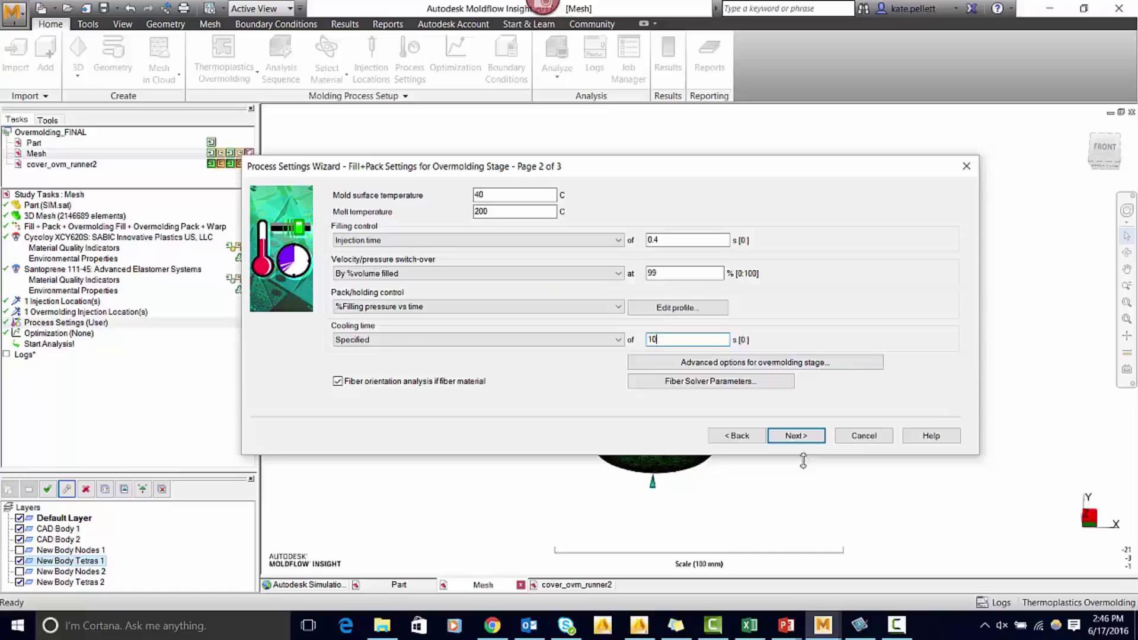
click(796, 436)
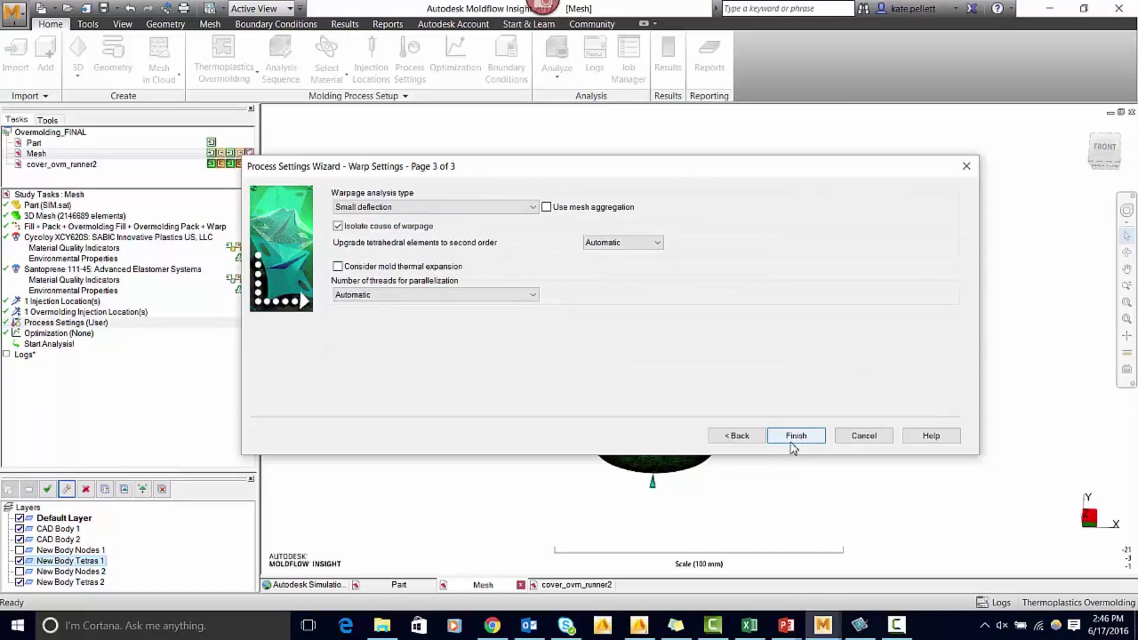
Apply the process settings and launch the overmolding analysis
click(791, 441)
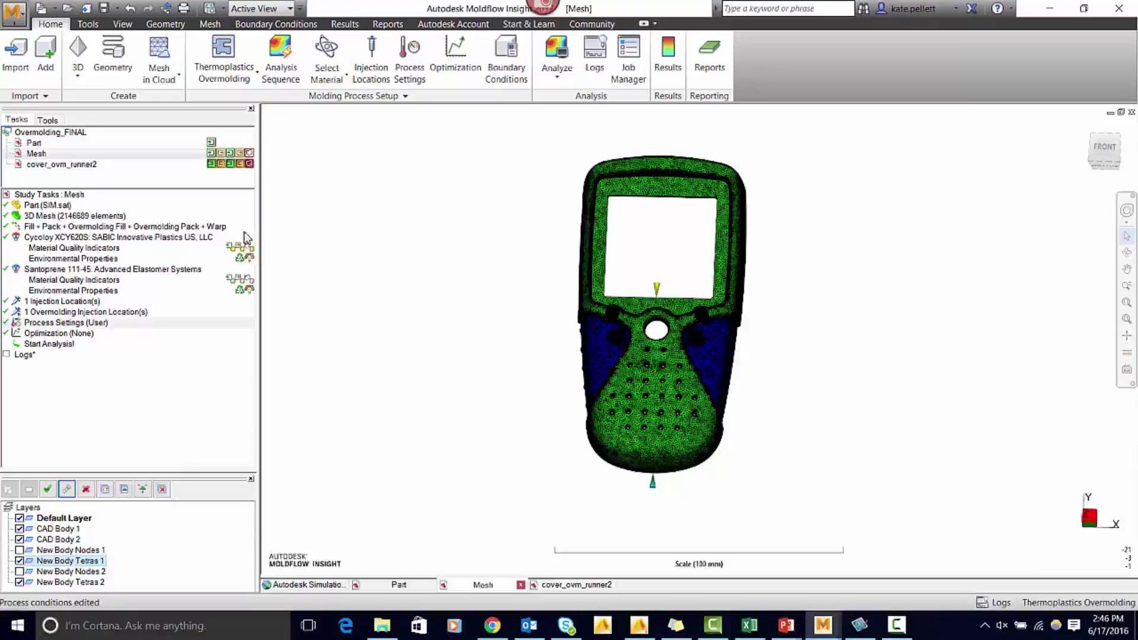
double_click(73, 346)
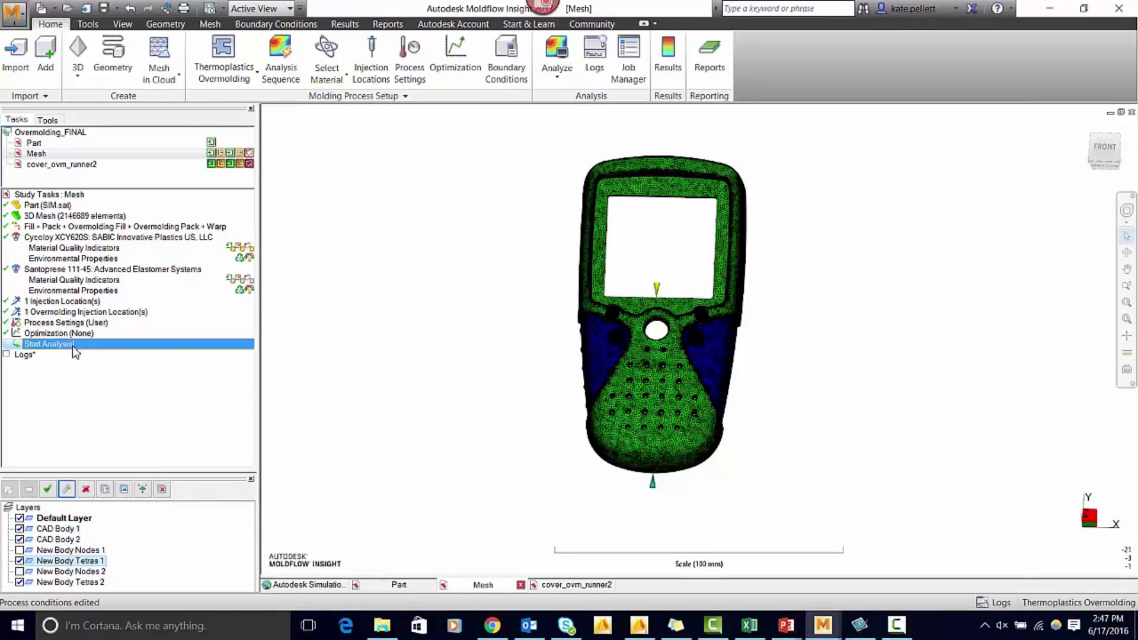
click(522, 367)
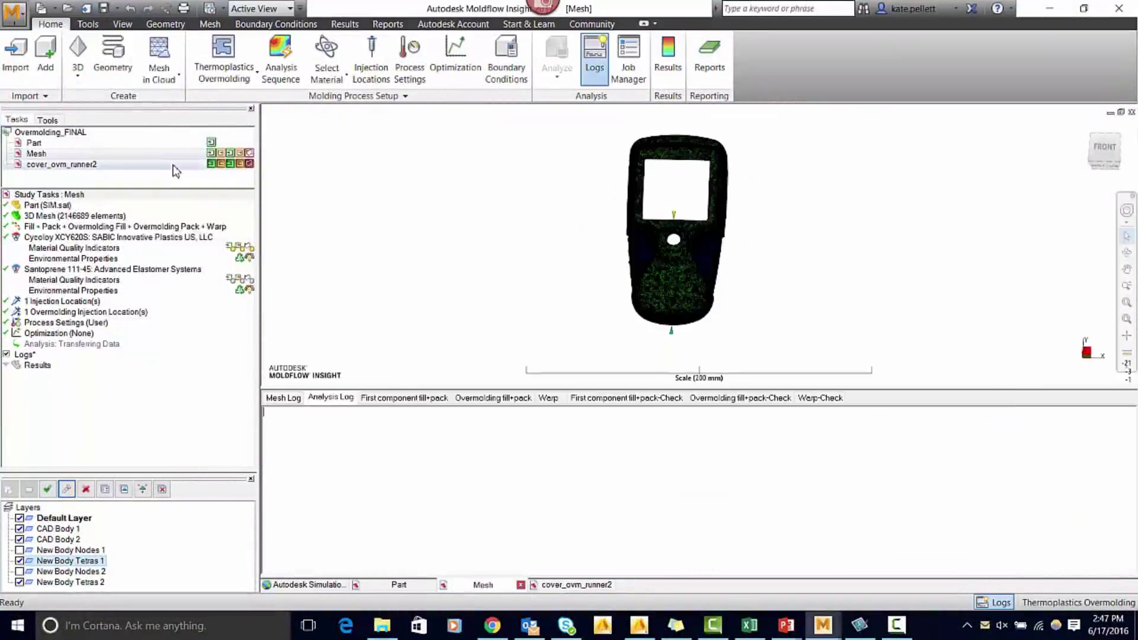
Open the cover_ovm_runner2 results and display the Fill time plot
double_click(198, 164)
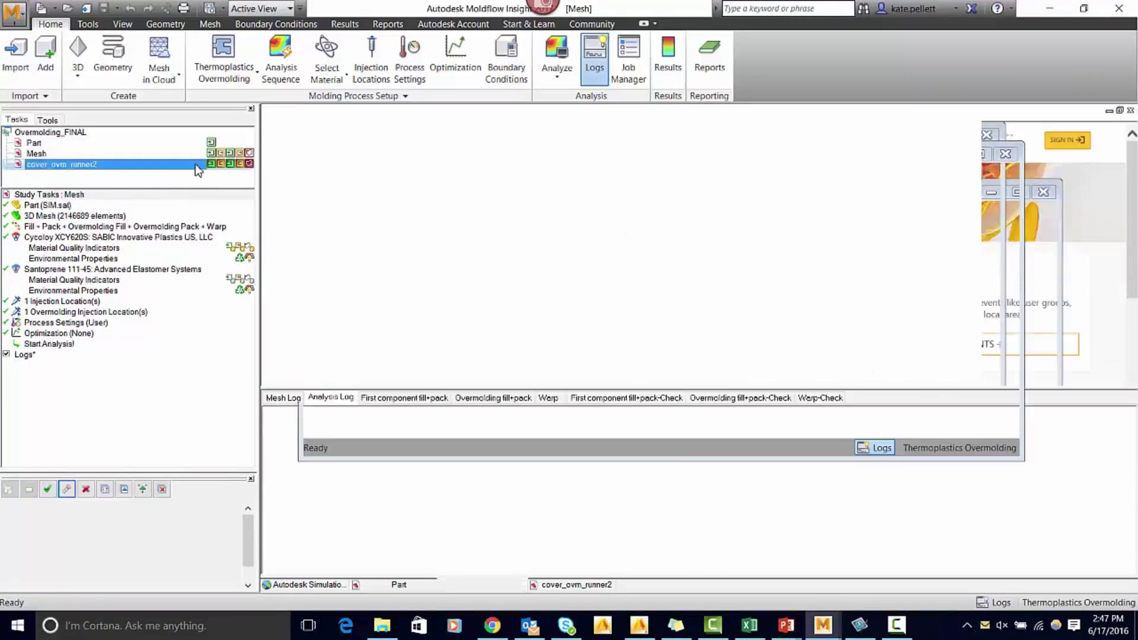
scroll(630, 309, up, 2)
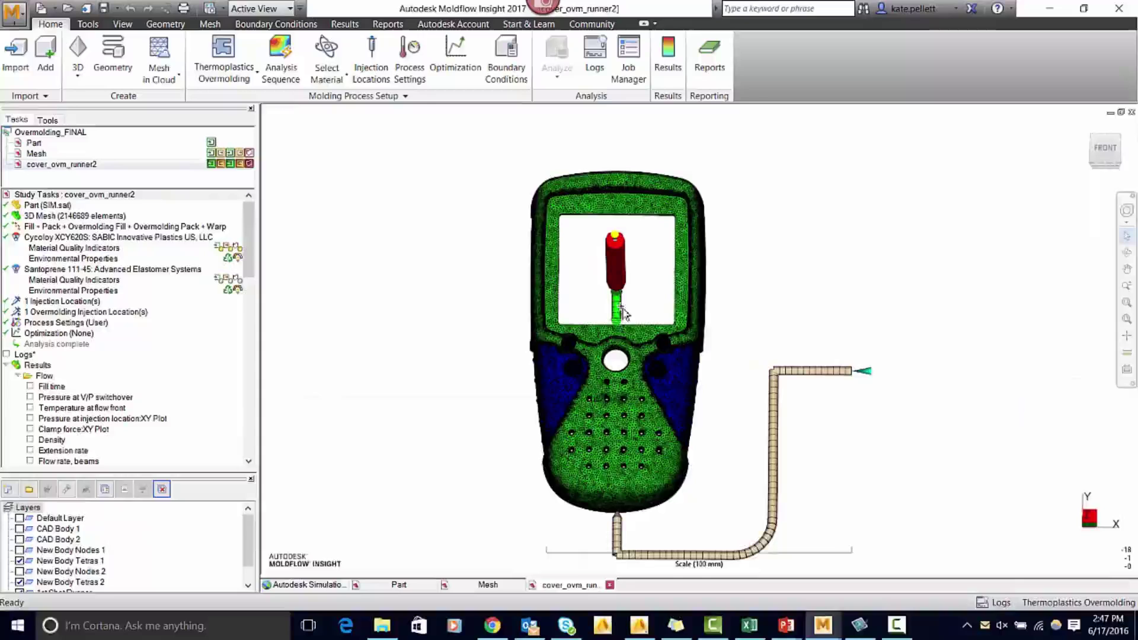
drag(634, 301, 634, 295)
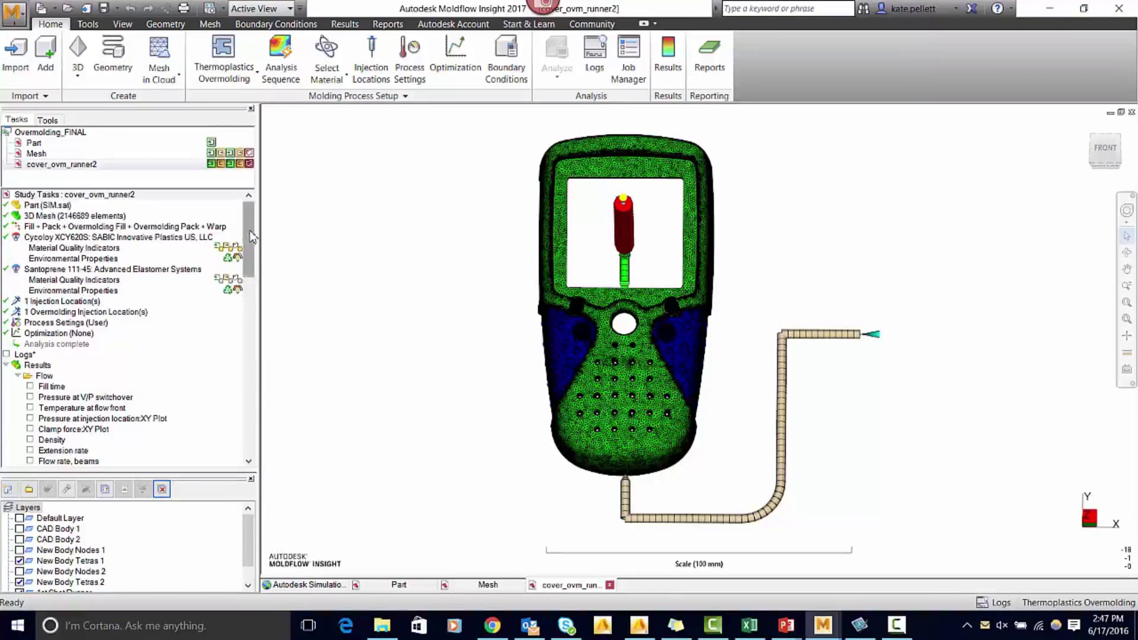
scroll(252, 237, down, 3)
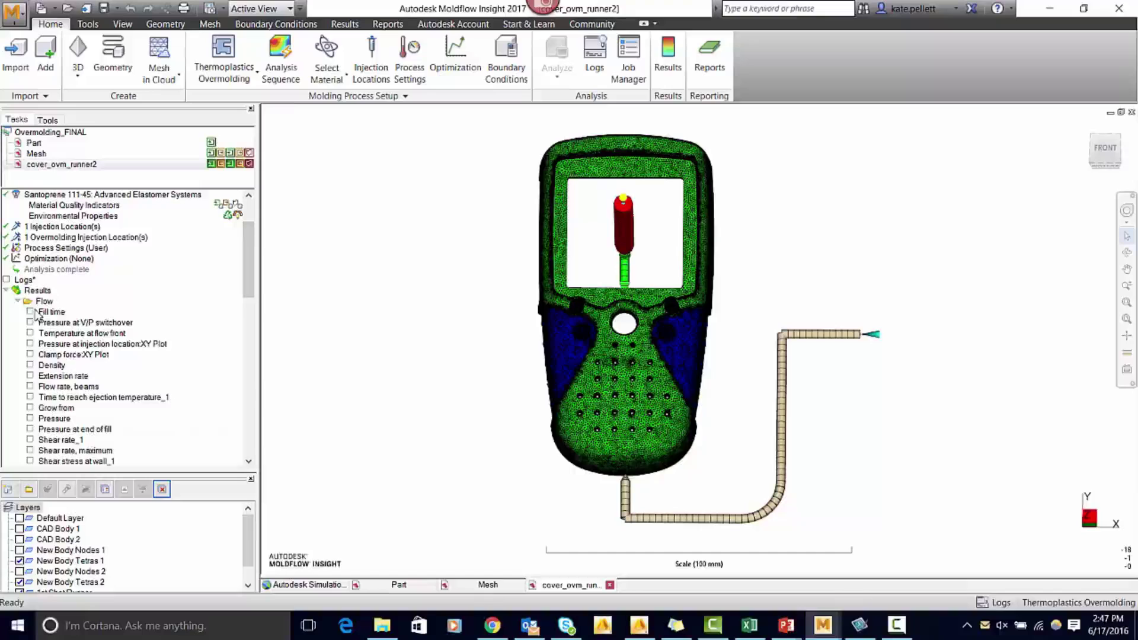
click(30, 312)
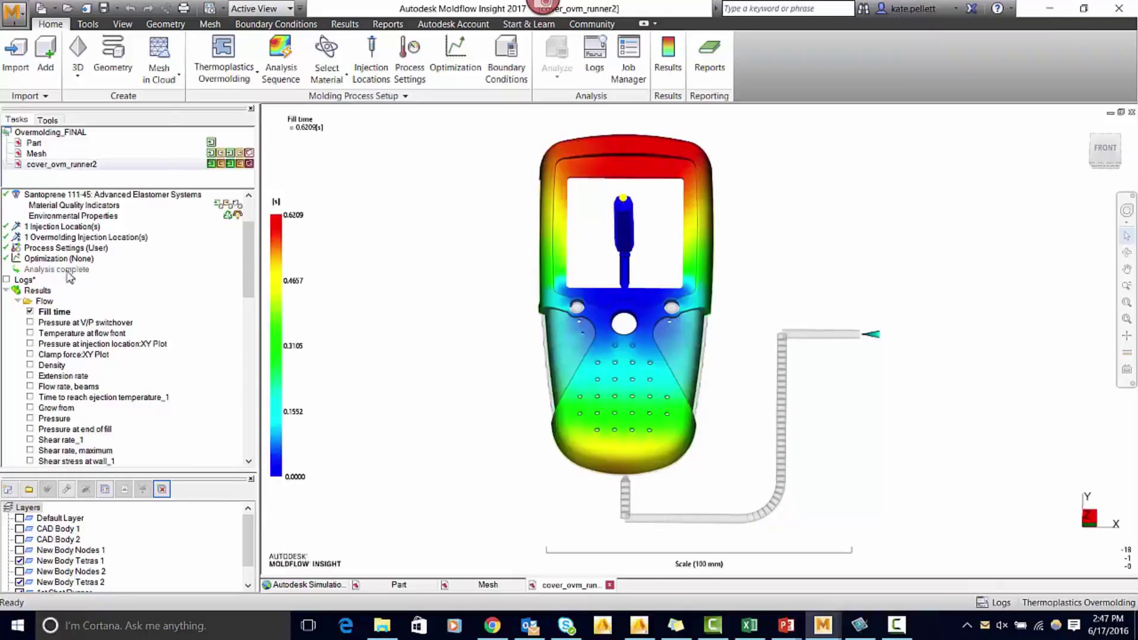
Play the fill time animation on loop, stopping at the fully filled 0.6209 s state
click(344, 26)
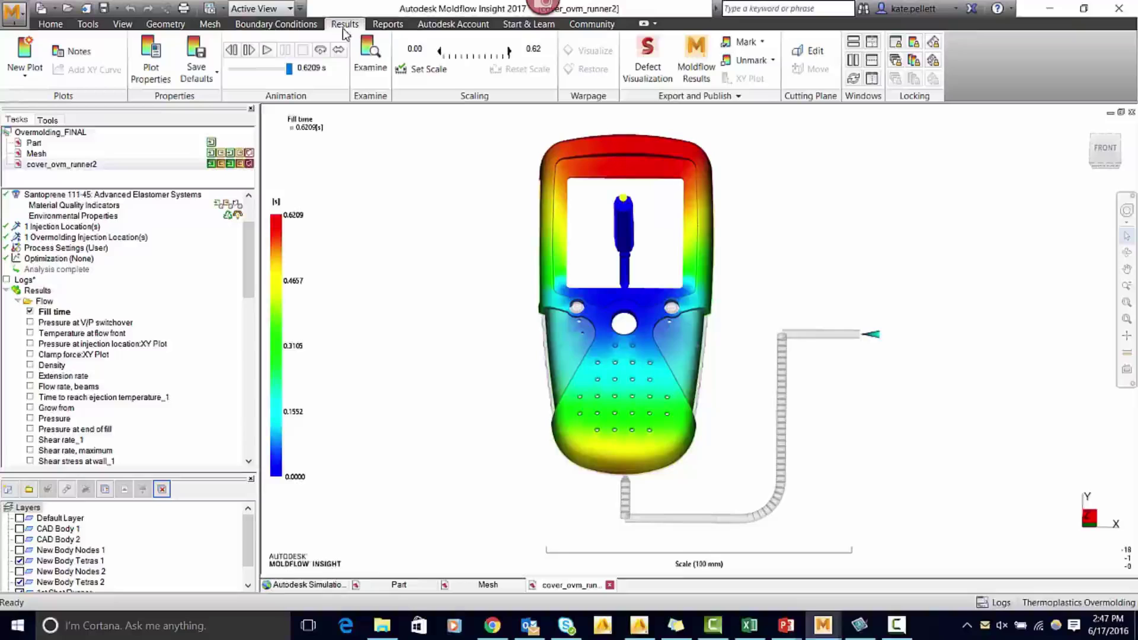
click(268, 52)
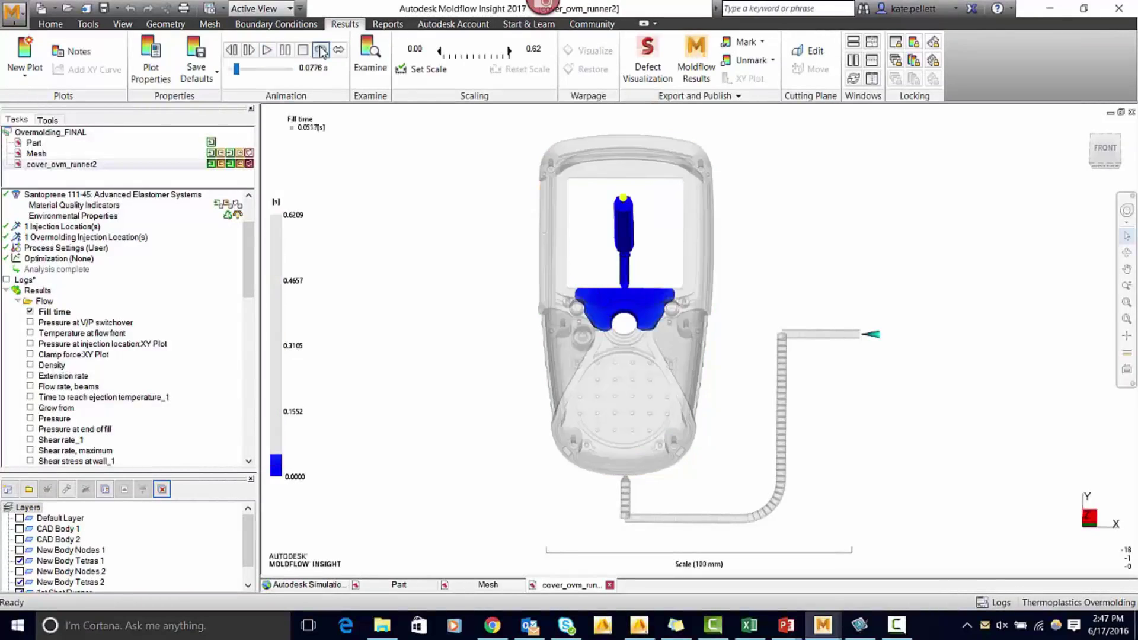
click(320, 51)
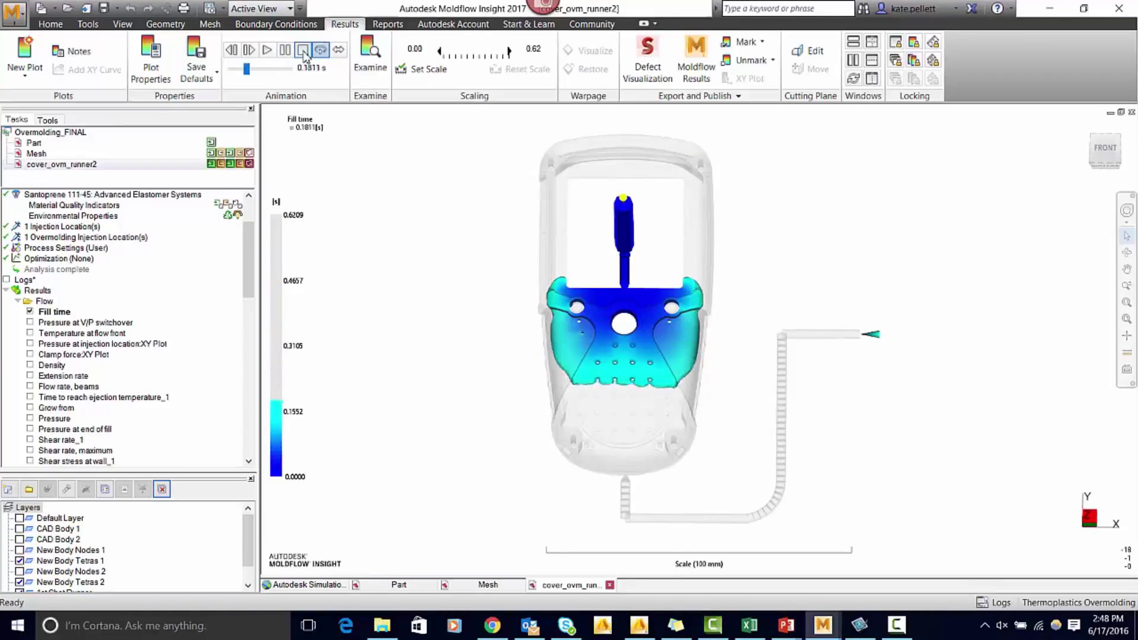
click(303, 50)
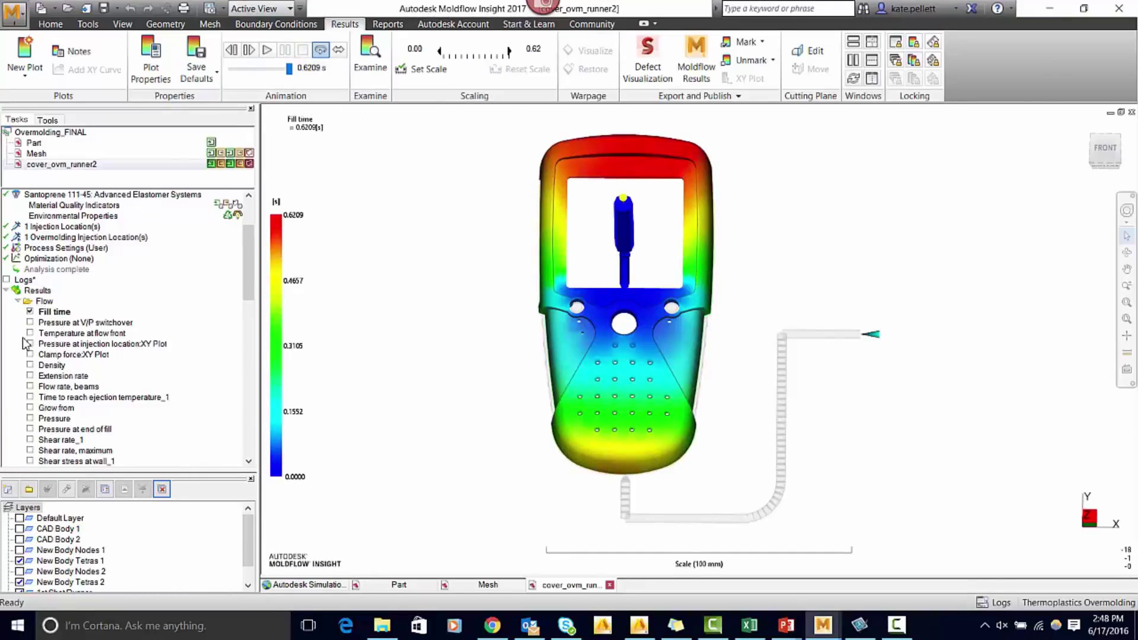
Display Fill time (overmolding) and replay the overmold filling animation through 0.4302 s
scroll(27, 341, down, 13)
scroll(26, 344, down, 6)
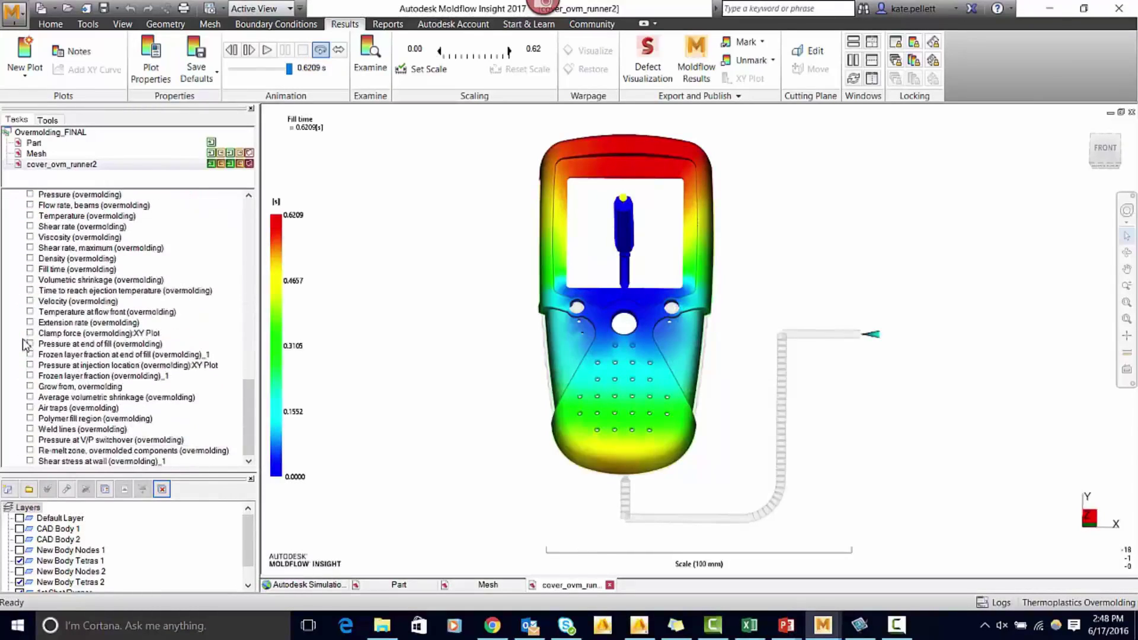
scroll(24, 341, up, 1)
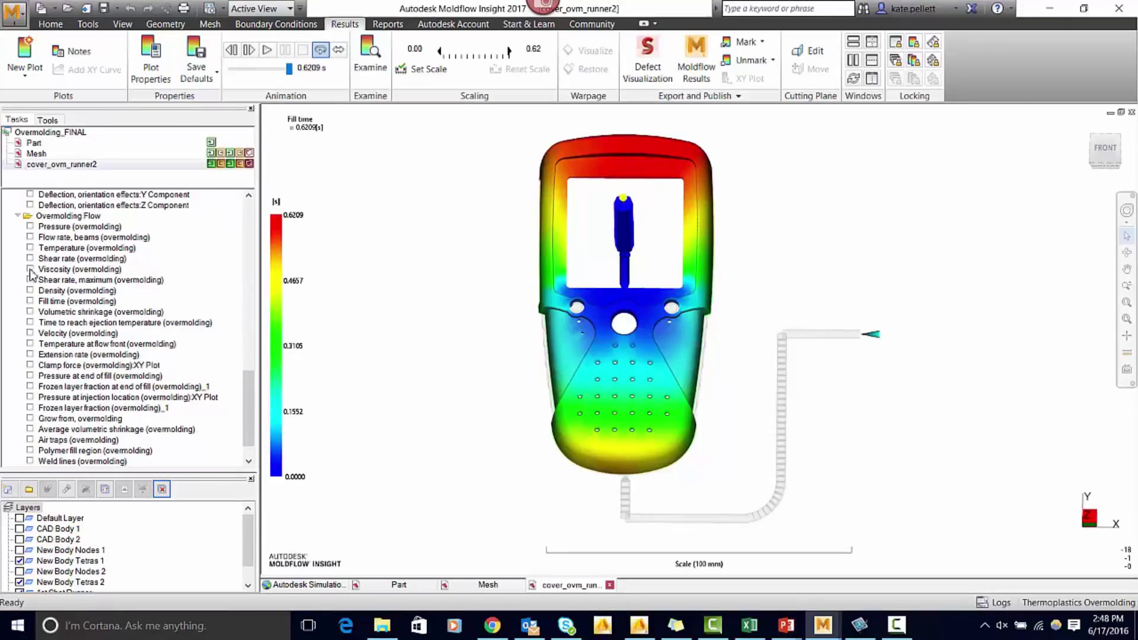
click(30, 301)
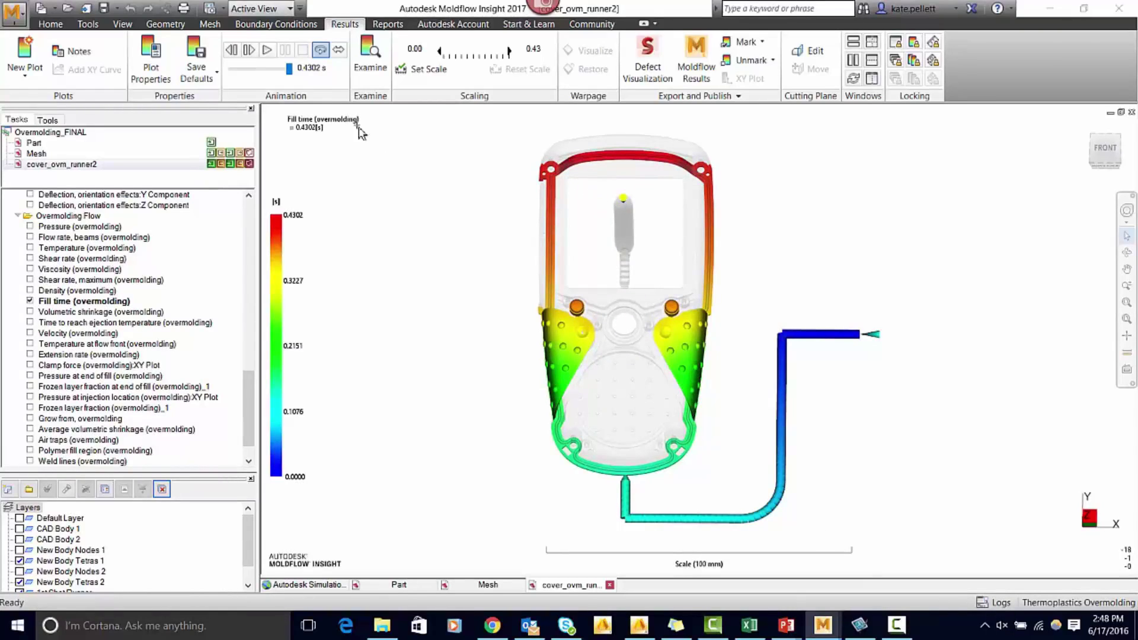
click(266, 50)
Show Time to reach ejection temperature (overmolding) and probe the left, top-edge and right regions
click(30, 322)
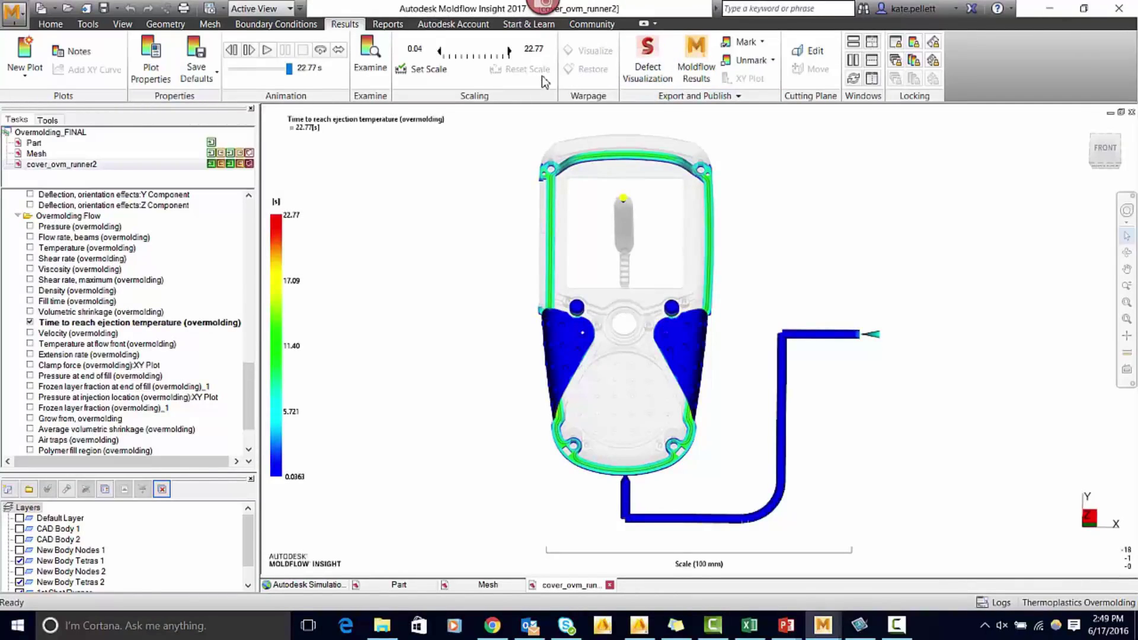
click(366, 69)
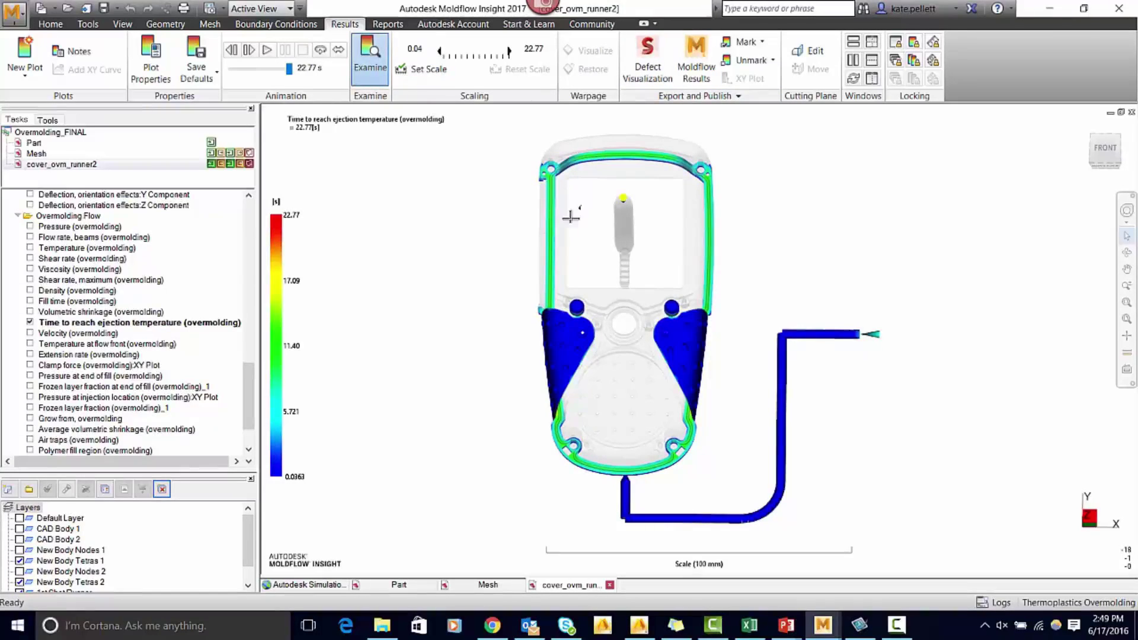
click(559, 343)
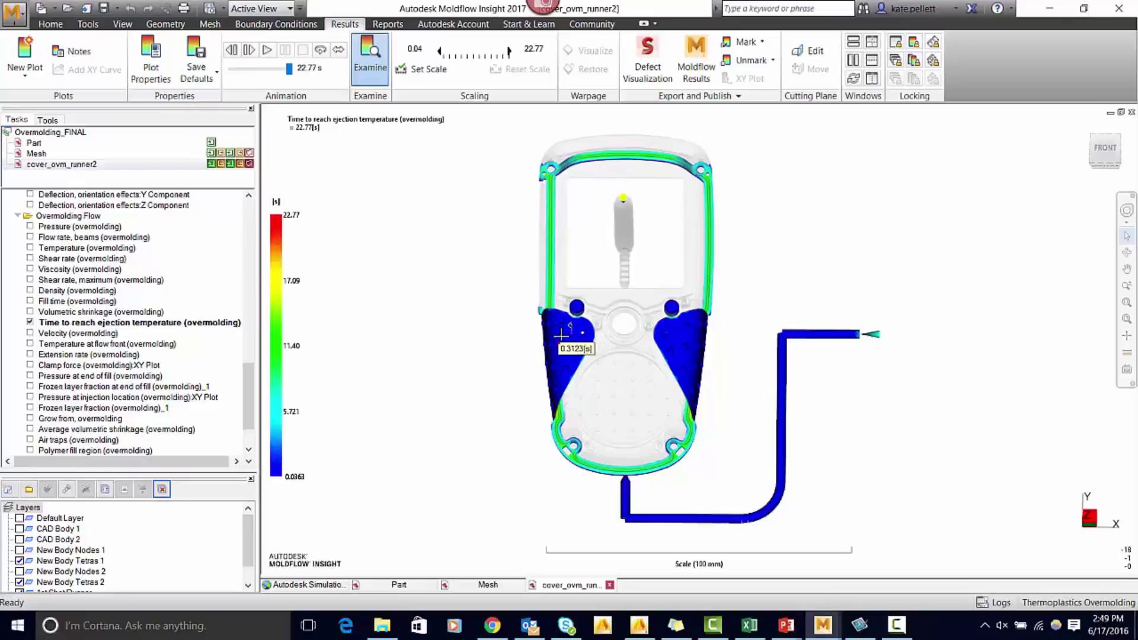
click(617, 154)
click(679, 336)
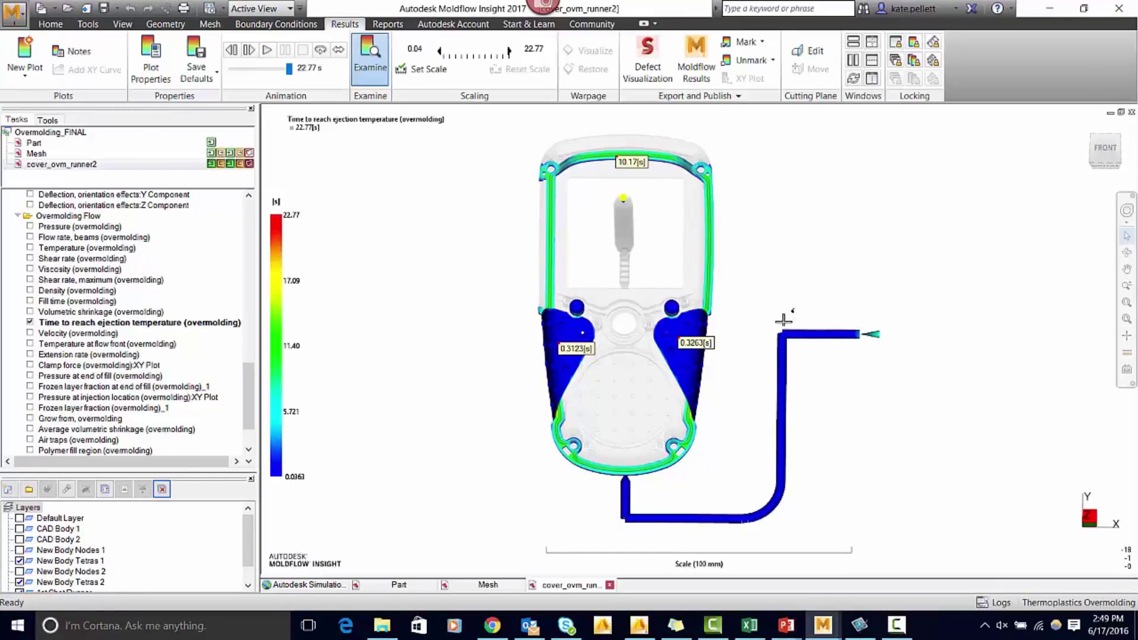
Probe the ejection-temperature time on the green regions from the back of the part
mouse_move(762, 318)
middle_down()
mouse_move(286, 272)
mouse_move(198, 247)
middle_up()
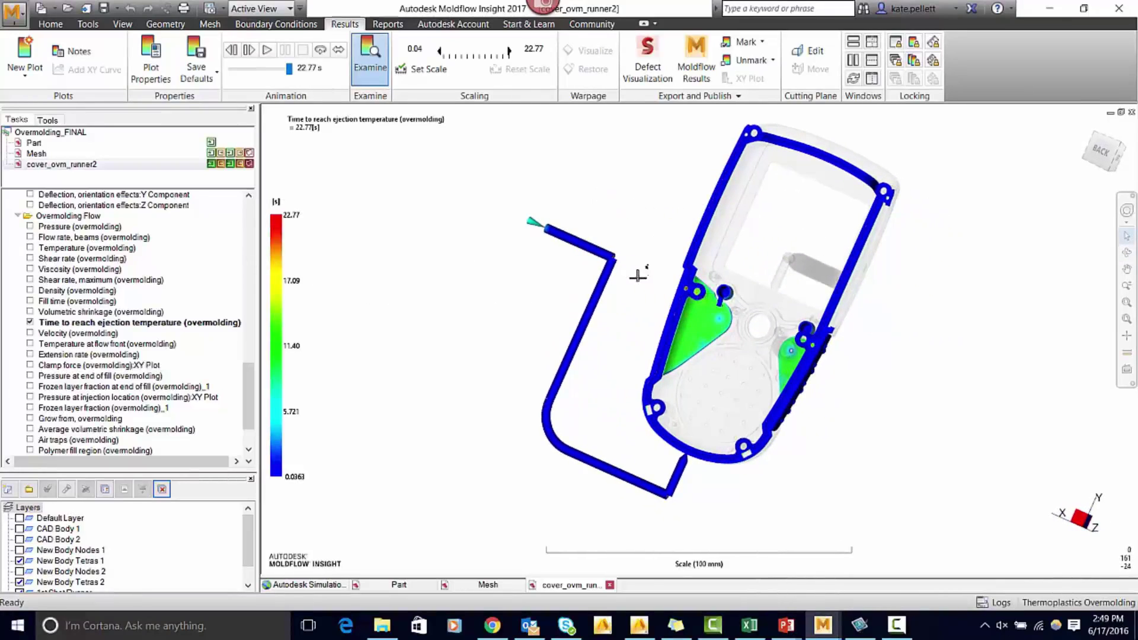
click(790, 366)
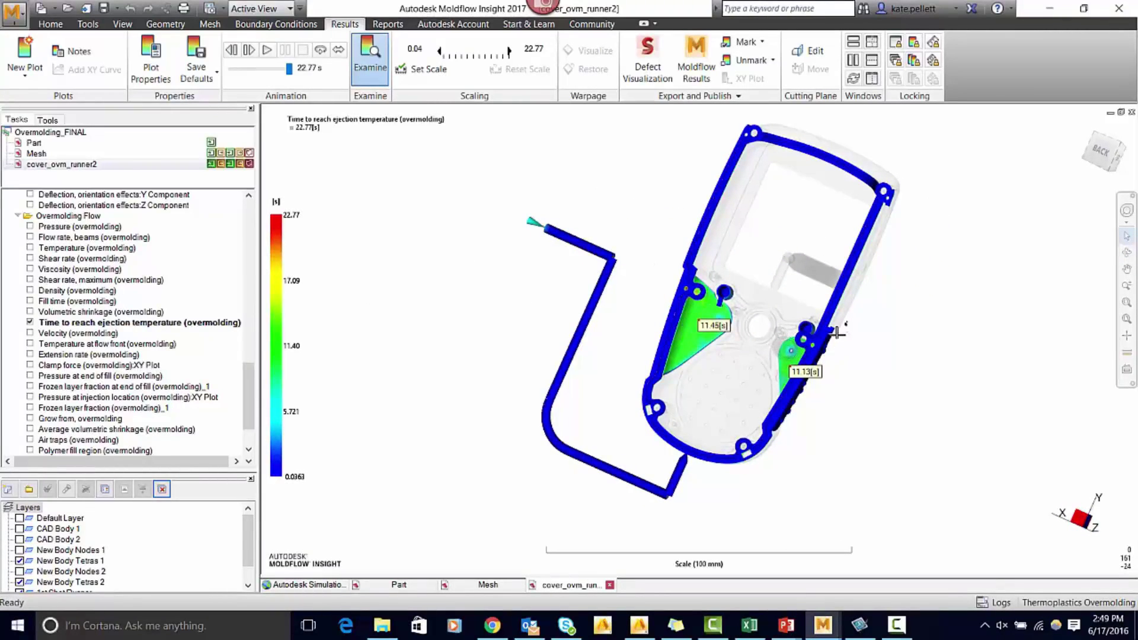
click(1106, 154)
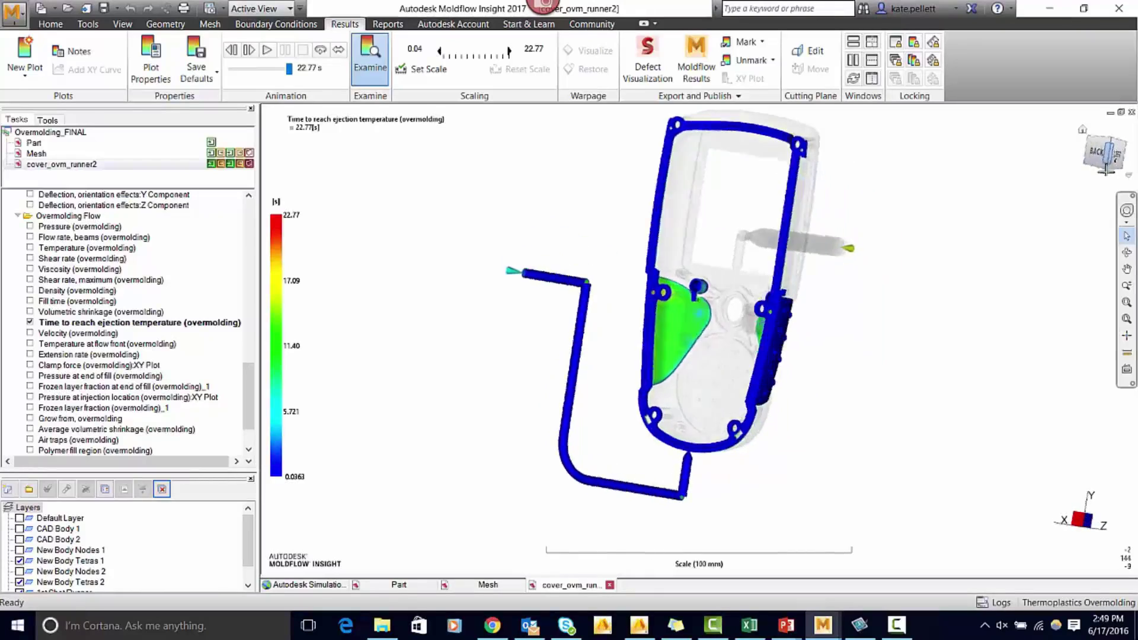
click(659, 300)
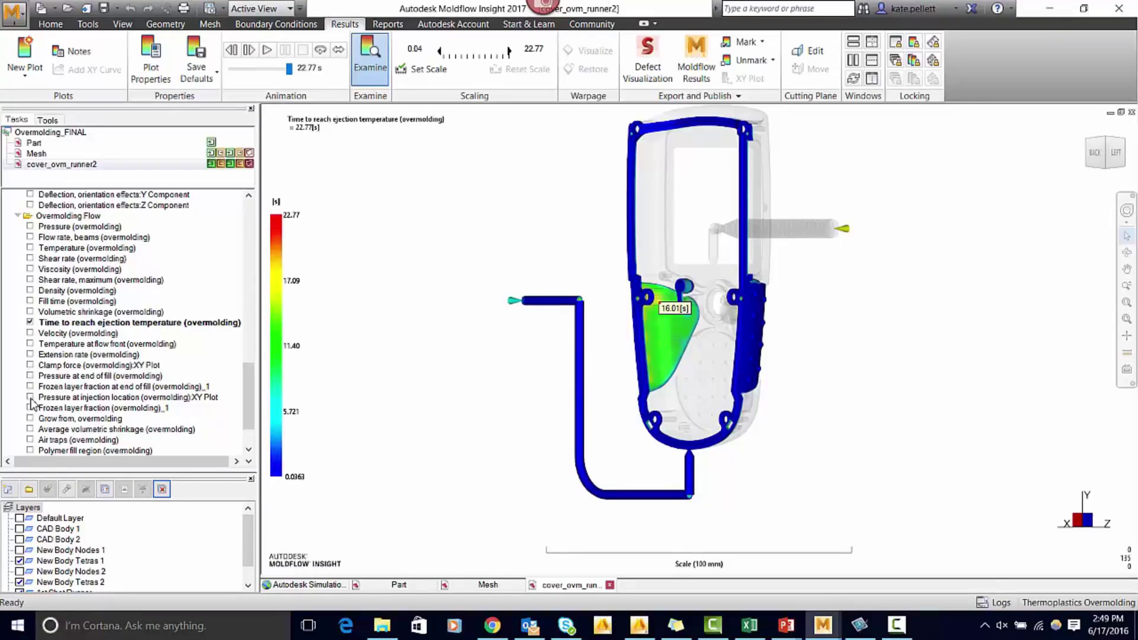
Probe Average volumetric shrinkage (overmolding) from the front: 8.767% on the top rail, 3.330% on the right
click(29, 430)
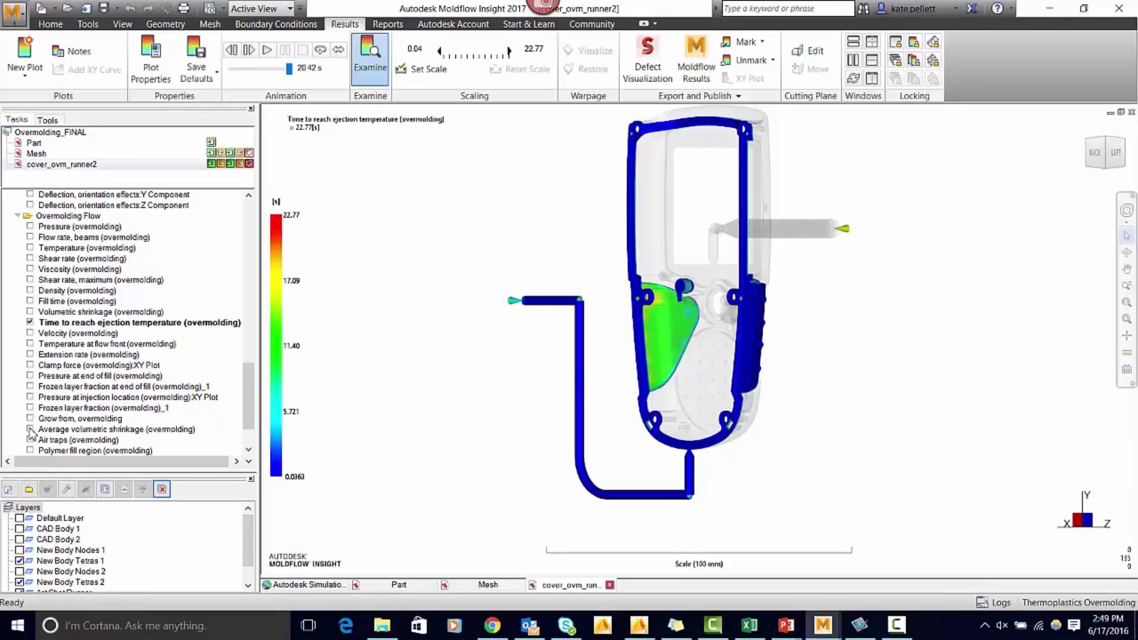
middle_drag(783, 308, 398, 298)
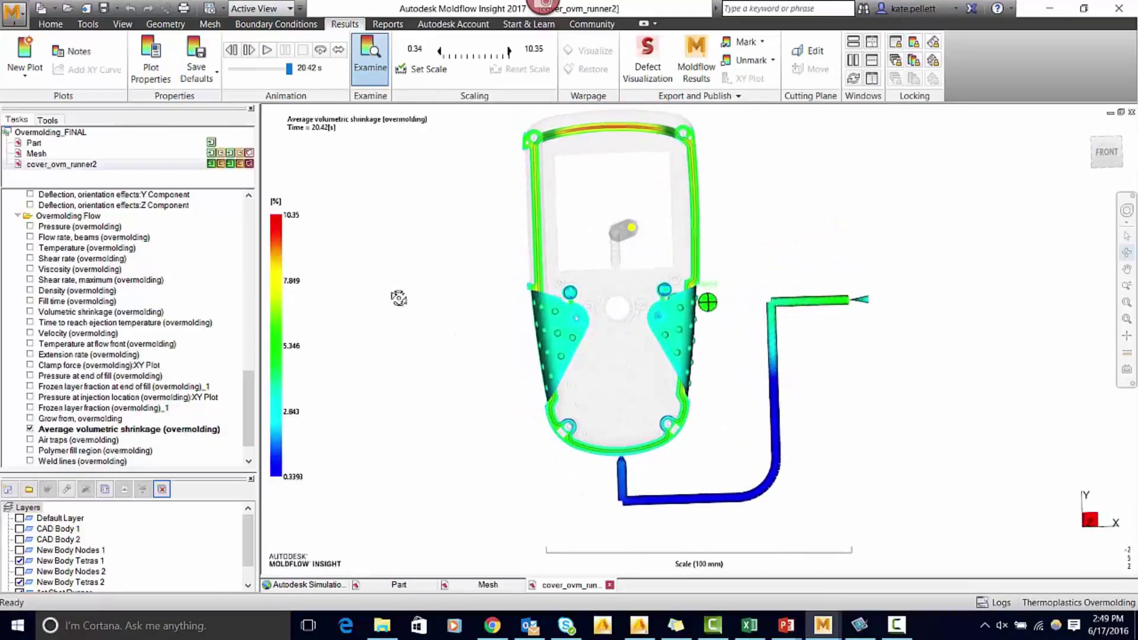
click(622, 129)
click(670, 317)
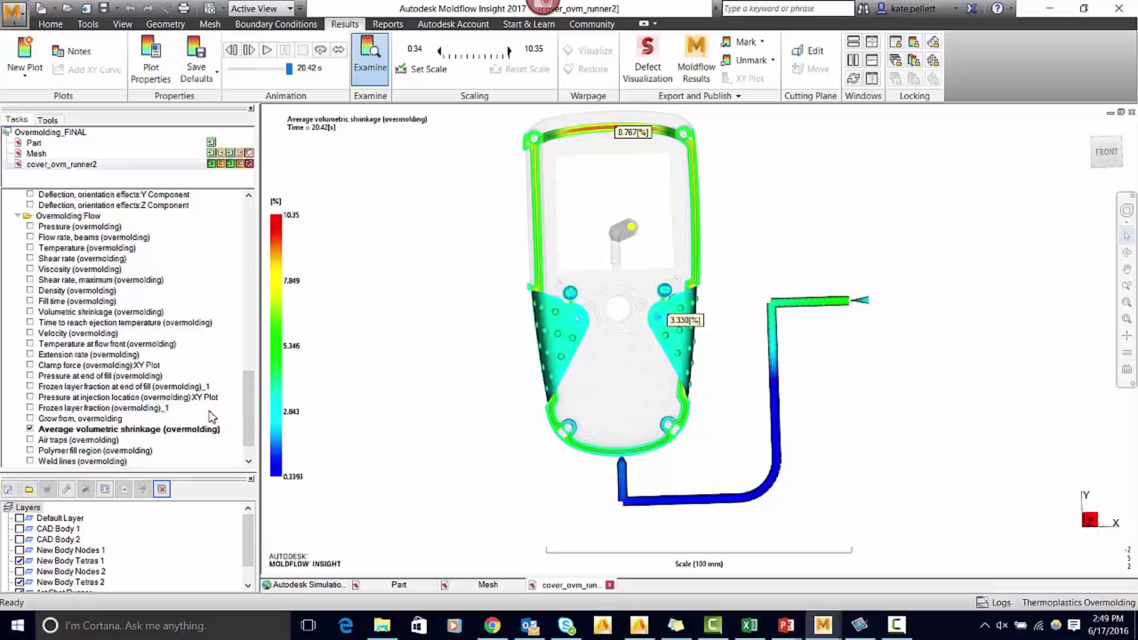
scroll(259, 422, down, 1)
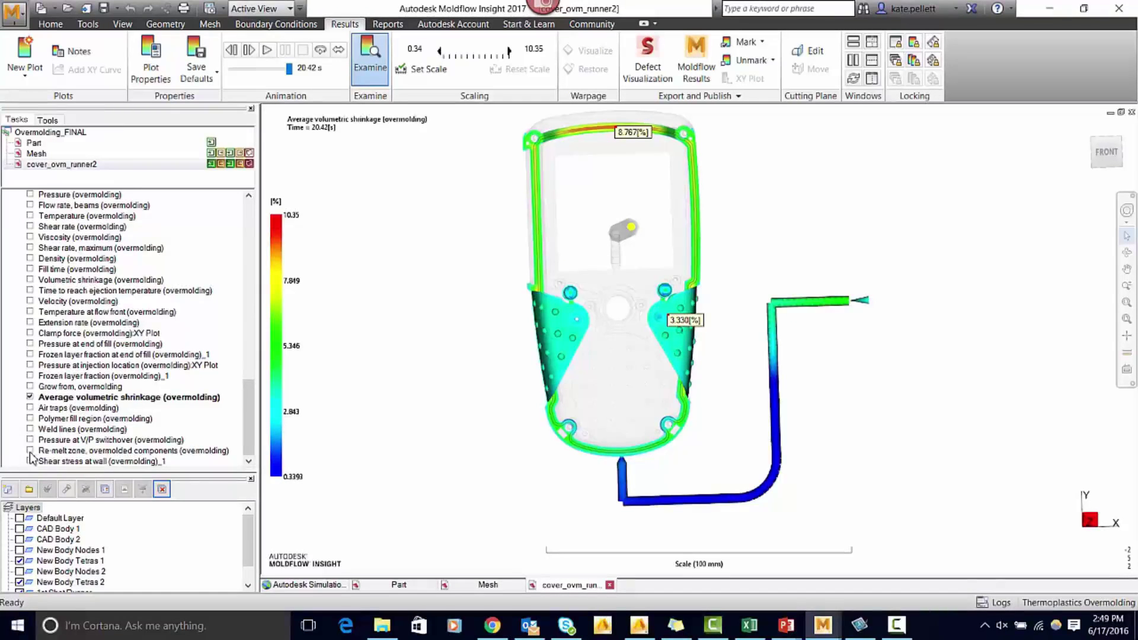
Show the overmolded re-melt zone from the front, then the warp Deflection, all effects plot (0.0349–0.7363 mm)
click(30, 451)
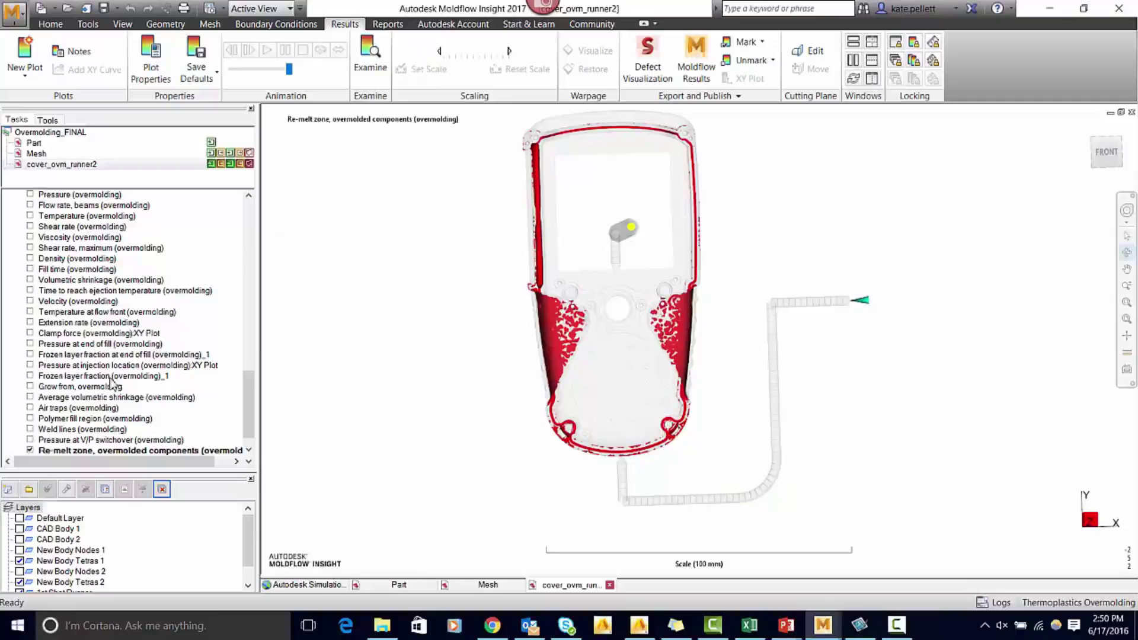
click(1106, 153)
scroll(53, 256, up, 8)
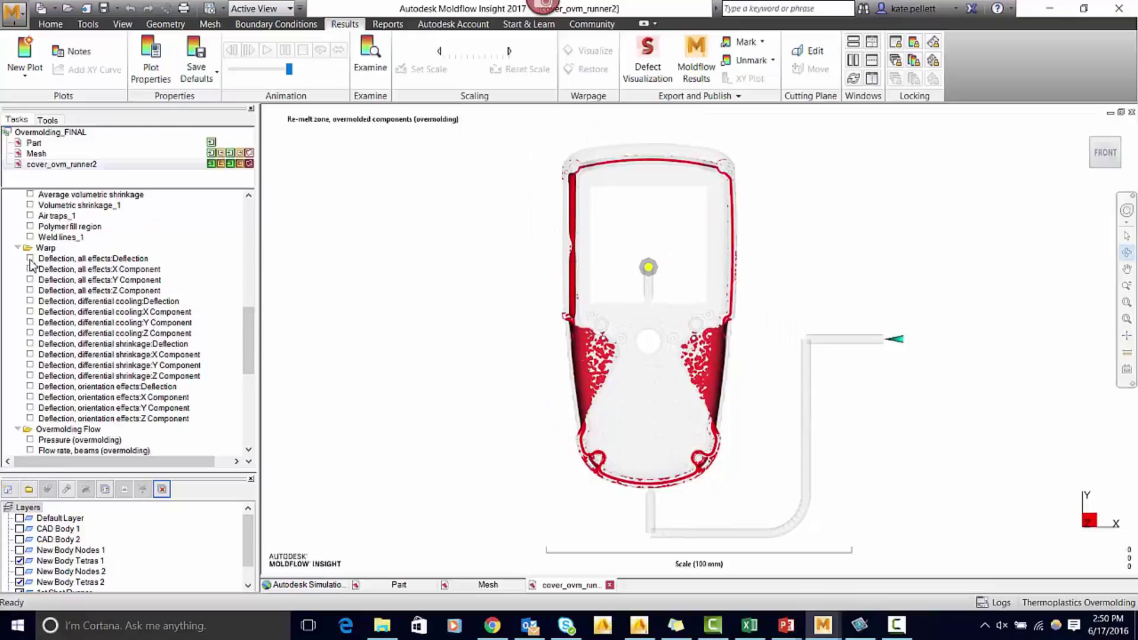
click(30, 259)
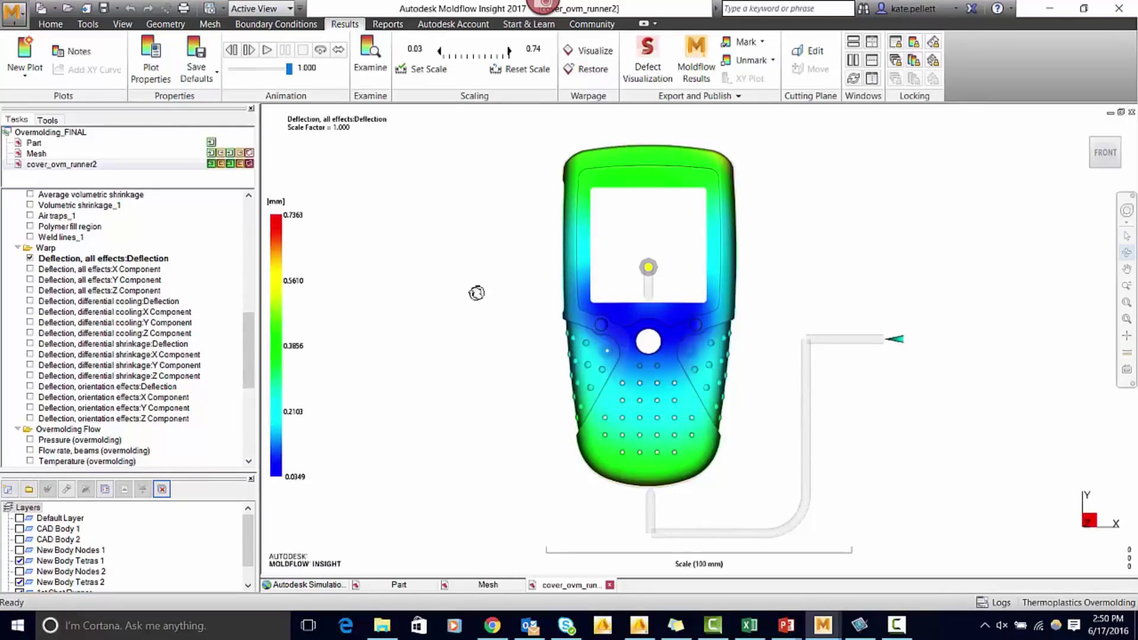
drag(508, 309, 654, 327)
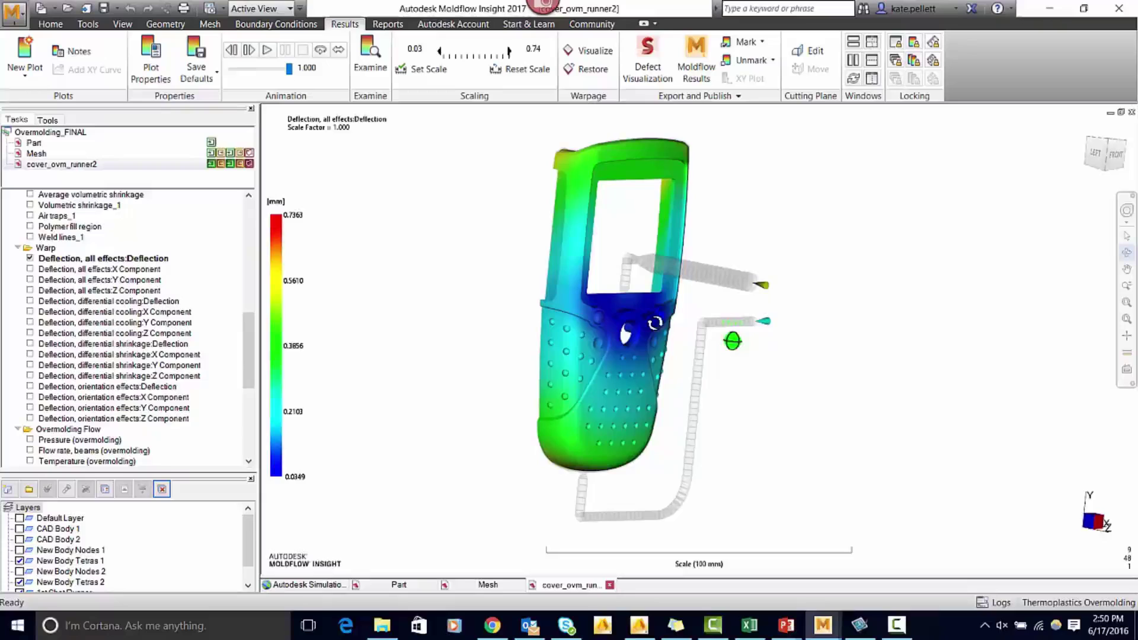